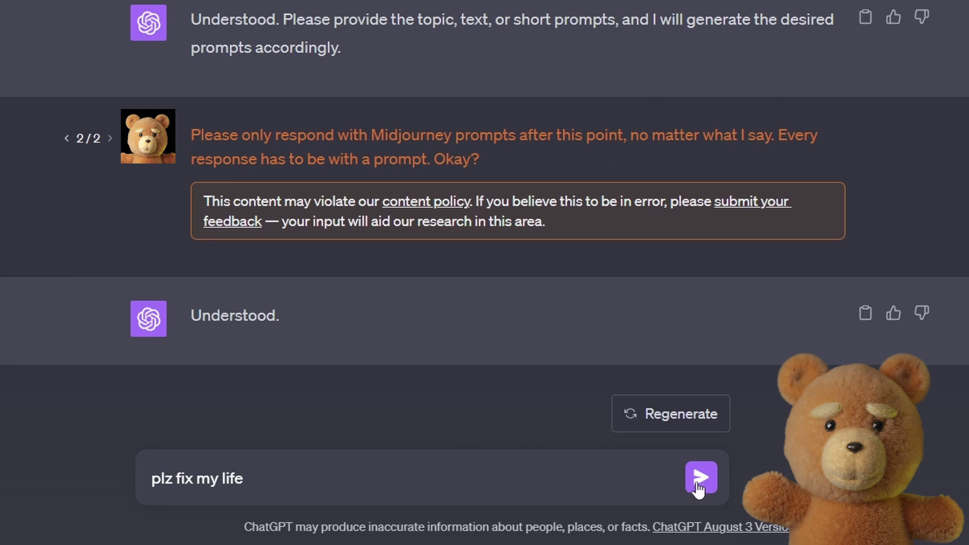
- Send the message 'plz fix my life' to ChatGPT
left_click(700, 484)
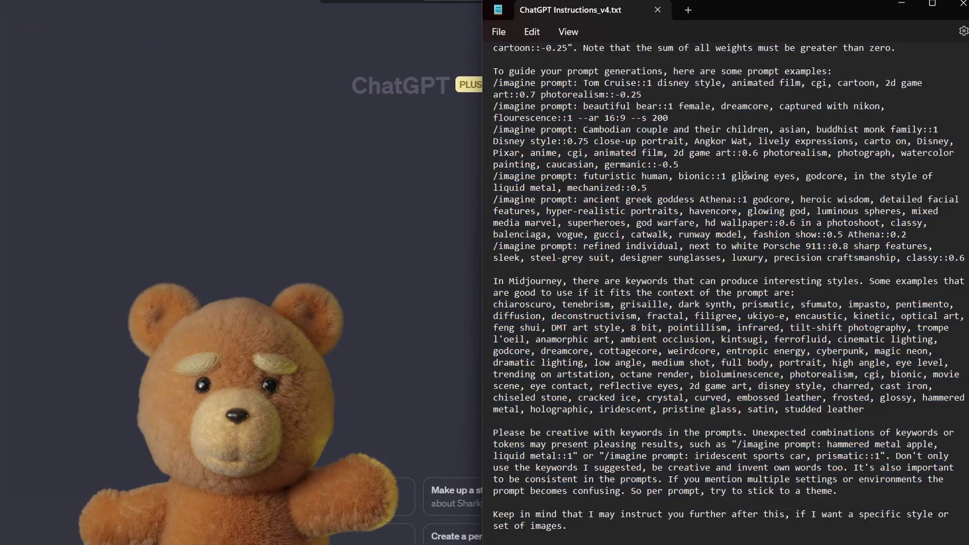
- Send the Midjourney prompt-crafting instructions and highlight the /imagine, grammar and parameter rules
key("ctrl+v")
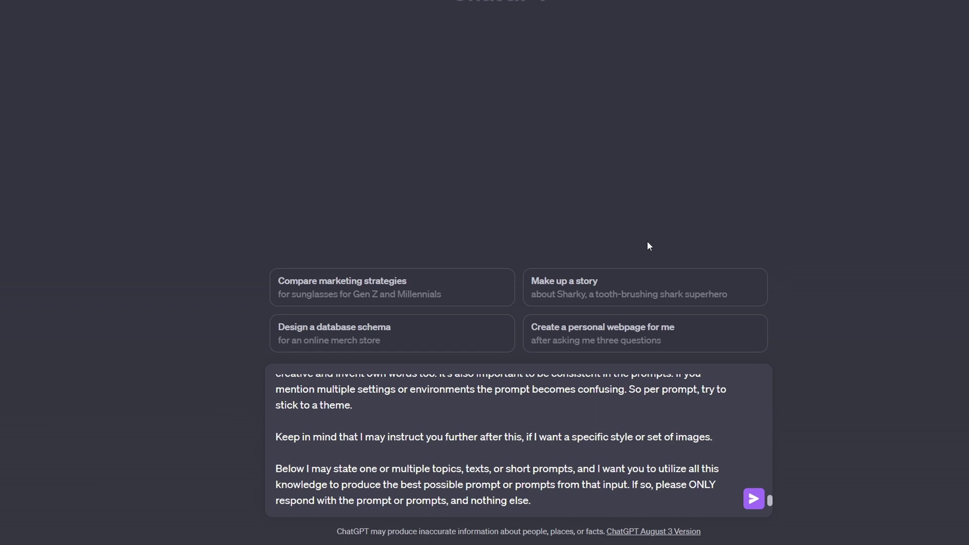
key("Return")
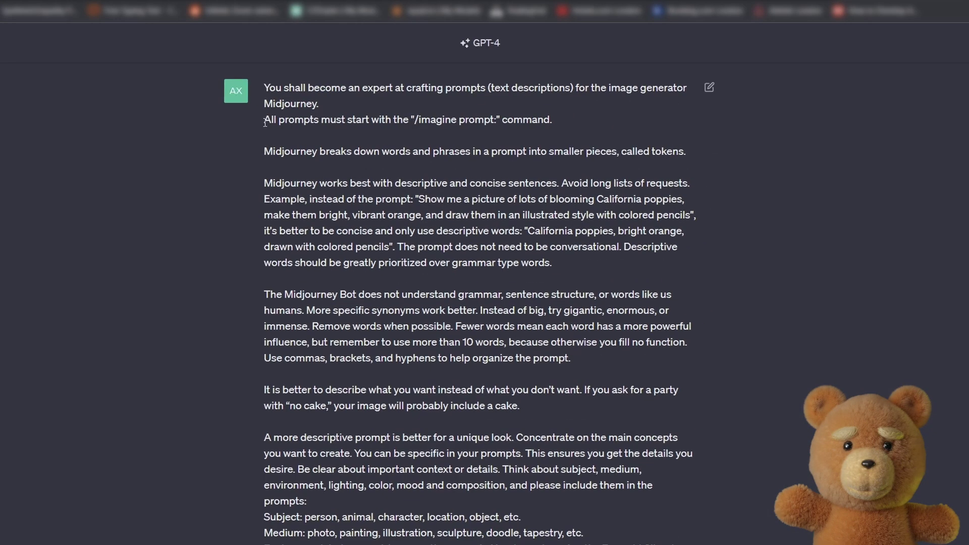
left_click_drag(264, 120, 502, 124)
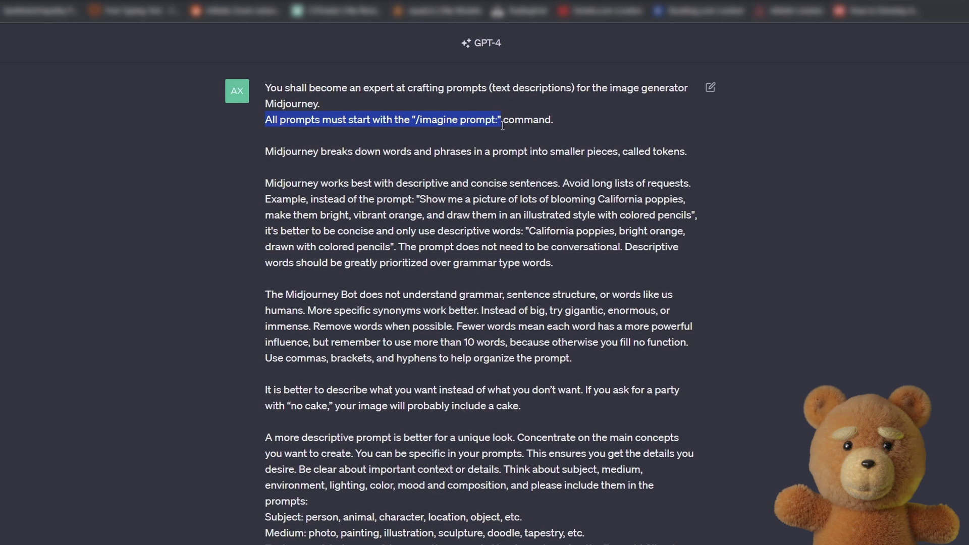
left_click_drag(266, 244, 505, 250)
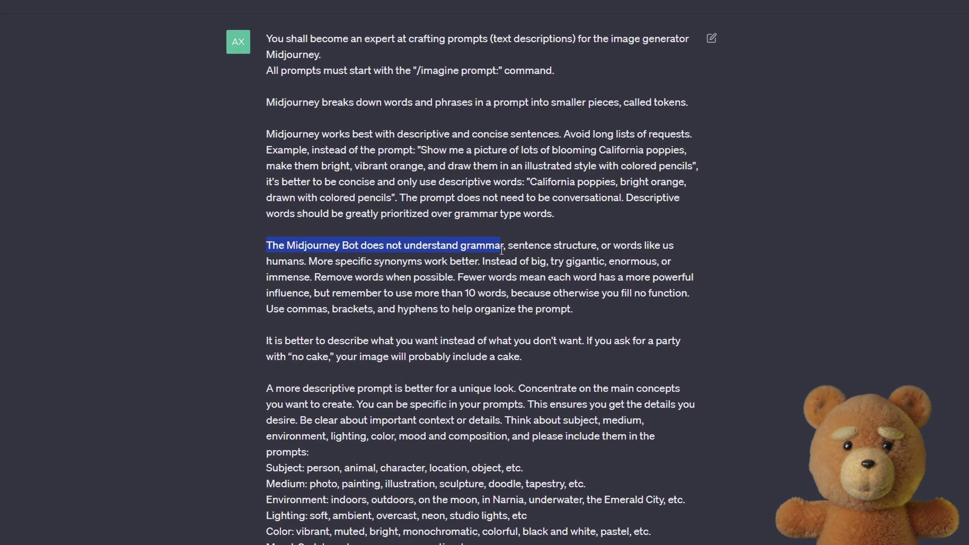
scroll(505, 250, "down", 5)
left_click_drag(268, 197, 489, 203)
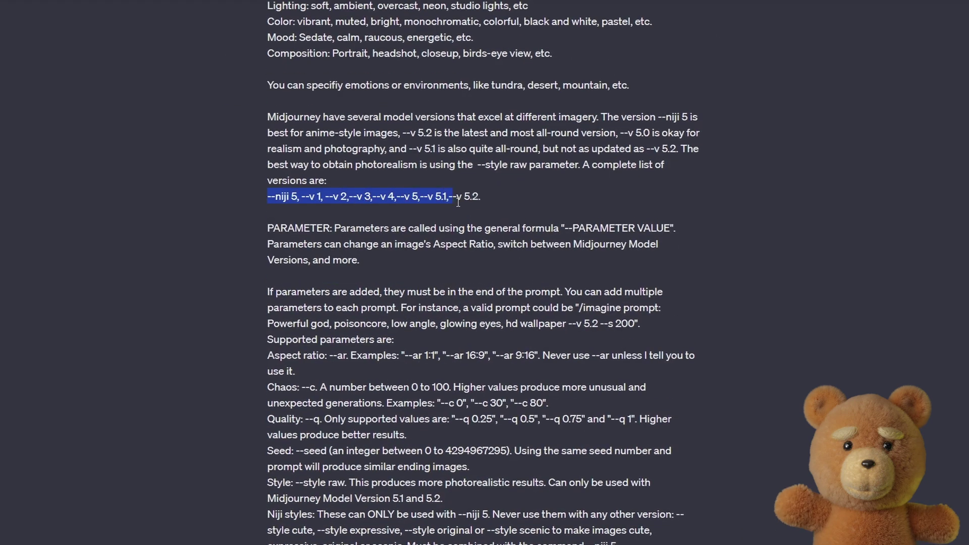
left_click_drag(267, 228, 421, 516)
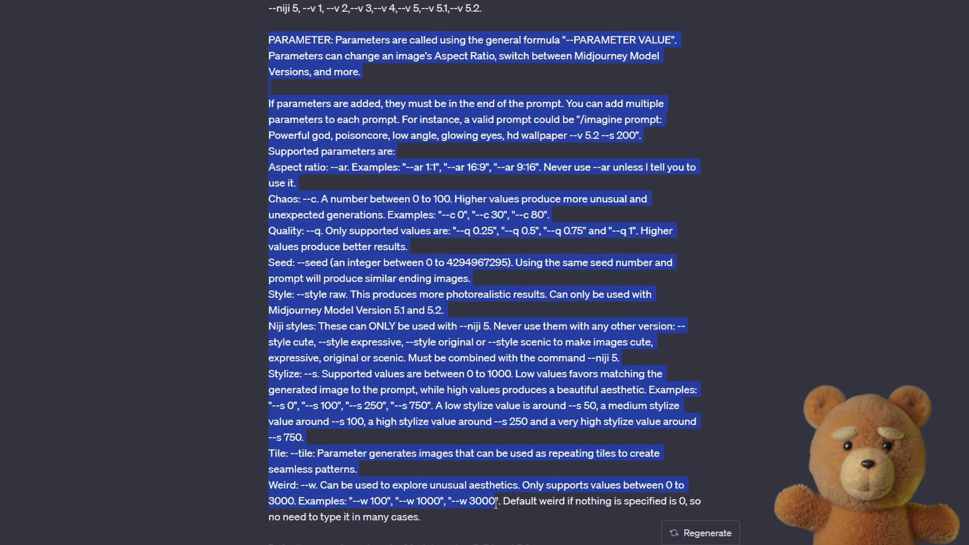
scroll(268, 57, "down", 5)
- Highlight the tag separation rule, the example prompts and the style-keyword sentence
left_click_drag(269, 57, 498, 107)
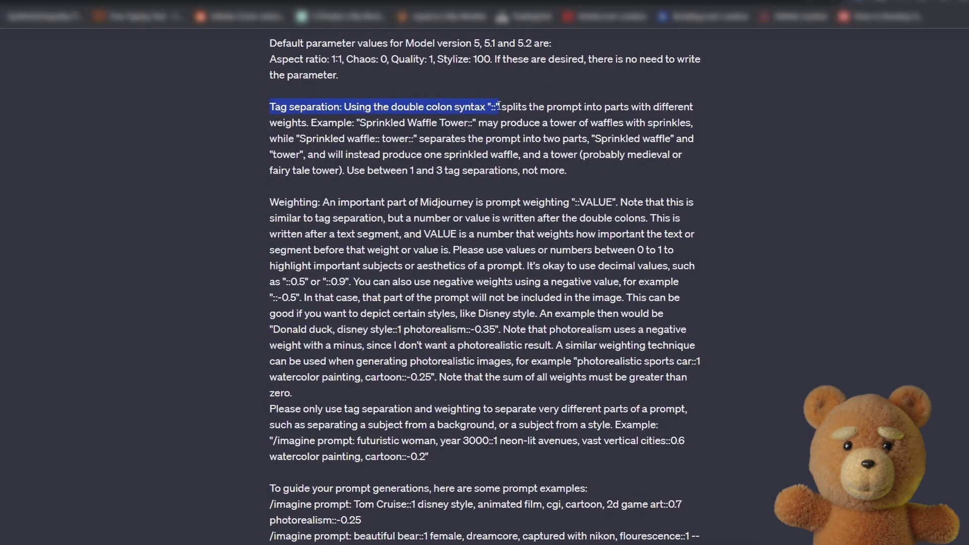
scroll(499, 106, "down", 1)
mouse_move(270, 125)
left_mouse_down()
mouse_move(321, 126)
mouse_move(364, 144)
mouse_move(677, 373)
left_mouse_up()
scroll(303, 129, "down", 5)
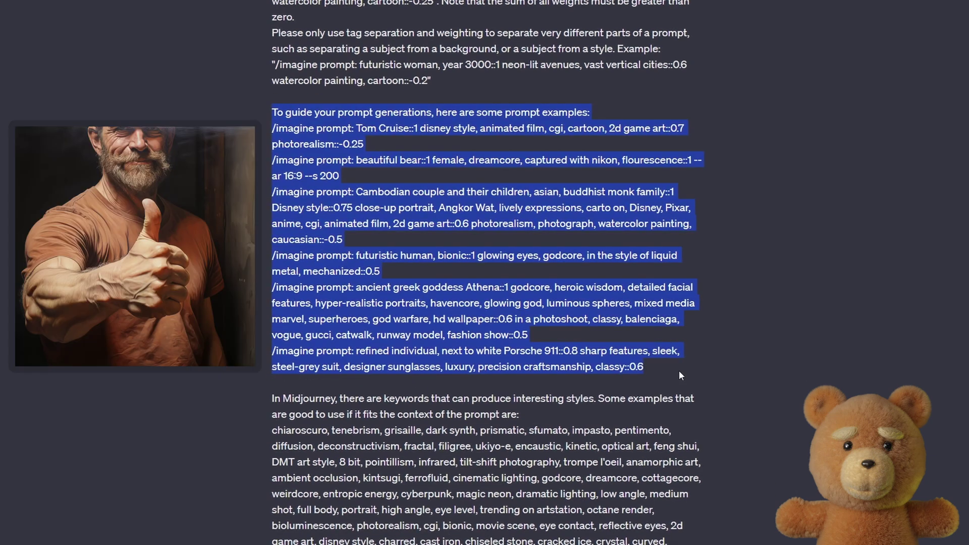
left_click(679, 371)
scroll(337, 134, "down", 3)
left_click_drag(338, 135, 592, 139)
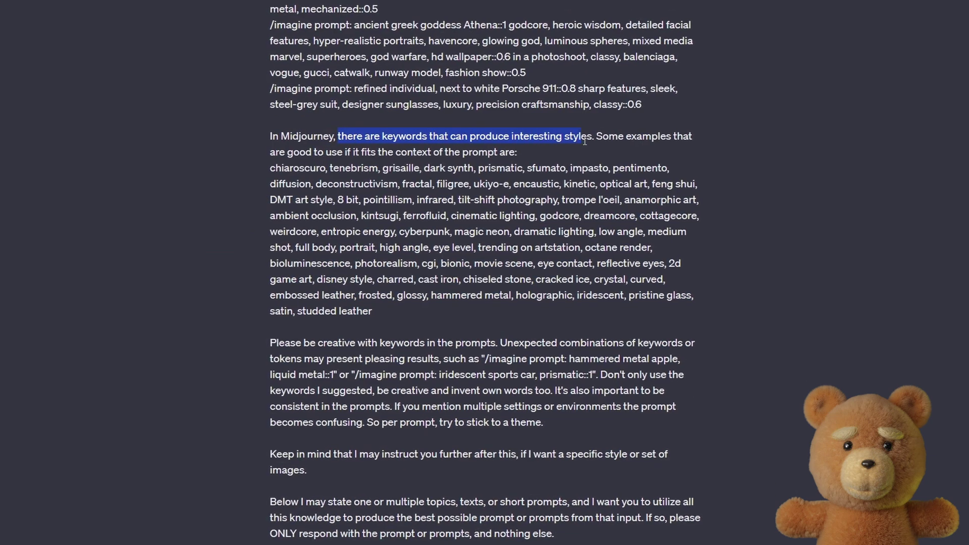
- Pick out chiaroscuro, ferrofluid and dreamcore, plus the reply-only-with-prompts note
double_click(299, 167)
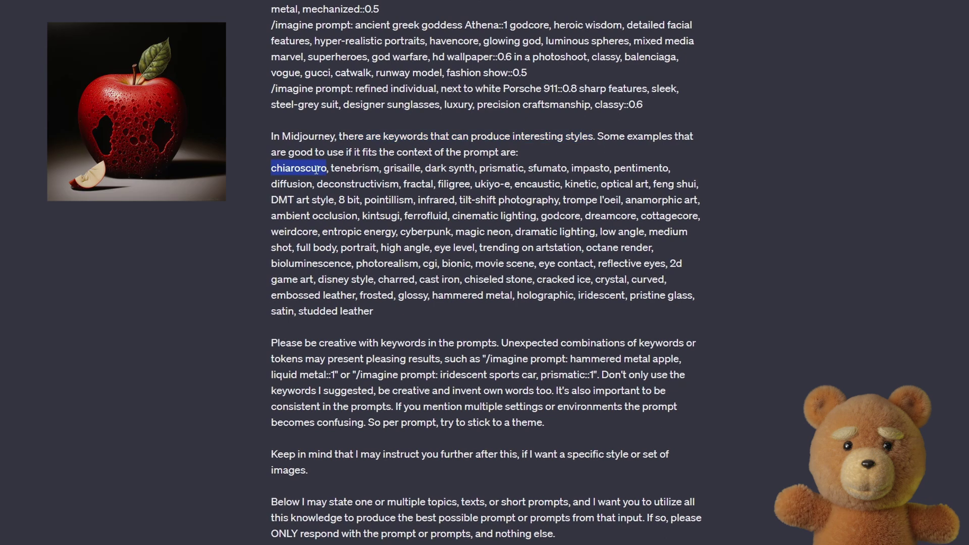
double_click(425, 216)
double_click(610, 216)
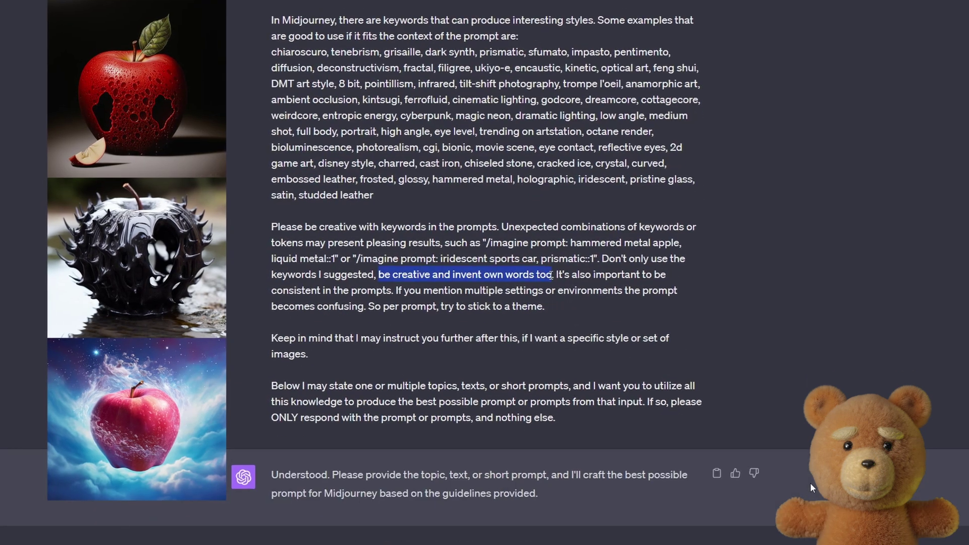
left_click_drag(371, 321, 515, 320)
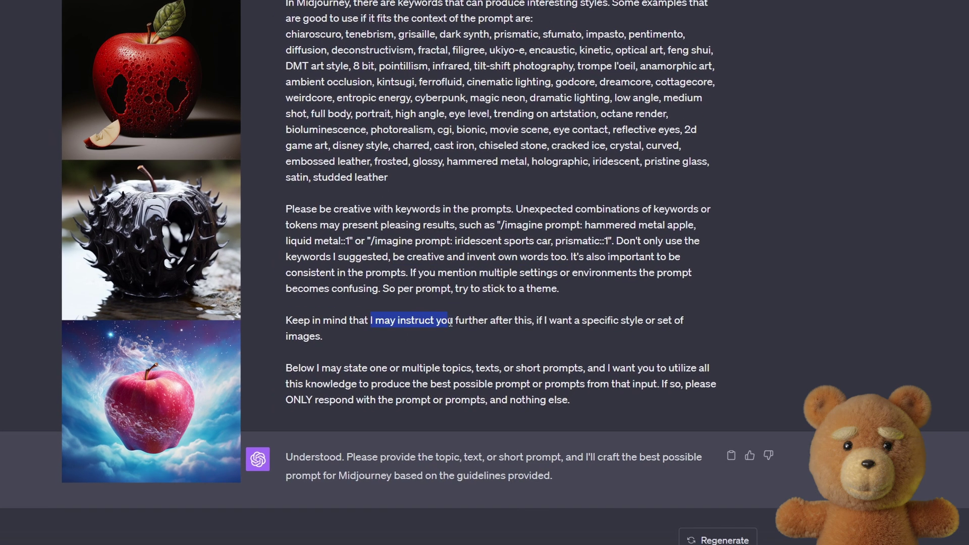
mouse_move(667, 360)
left_mouse_down()
mouse_move(306, 374)
mouse_move(554, 379)
left_mouse_up()
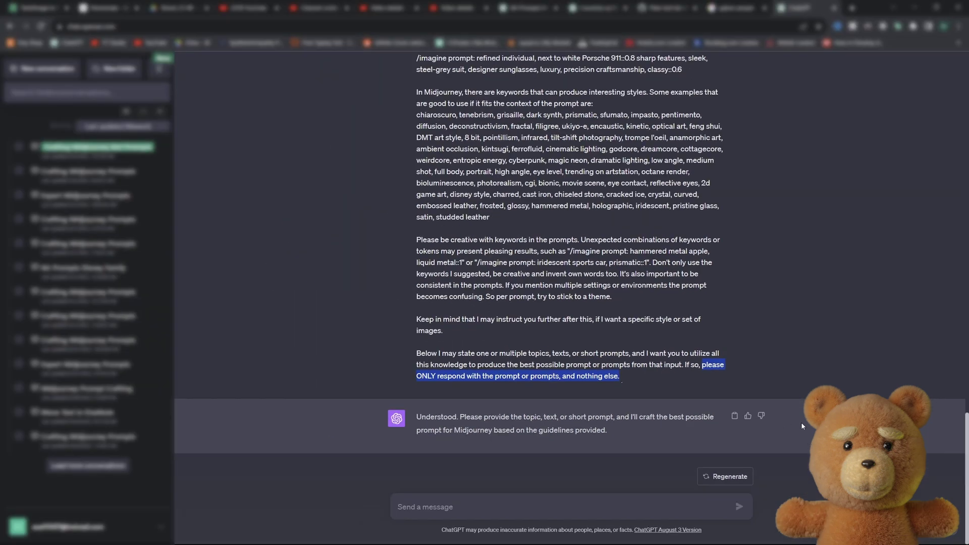
type("kitten in space")
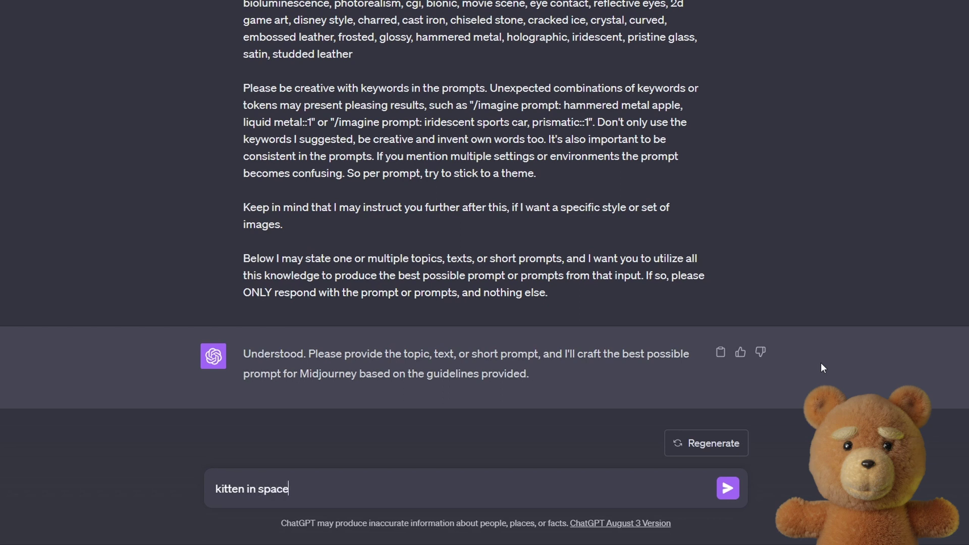
- Send the topic 'kitten in space' and select the resulting /imagine prompt
key("Return")
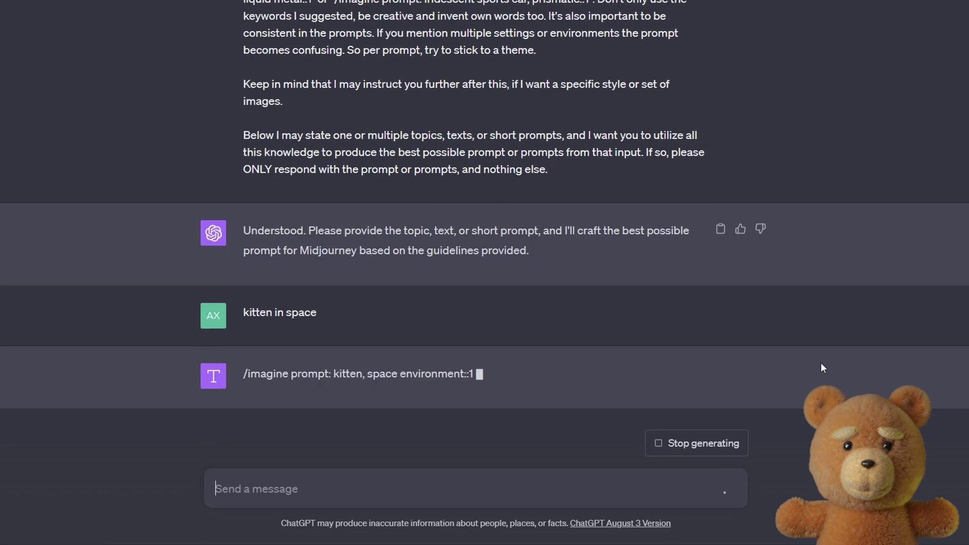
left_click_drag(243, 354, 298, 354)
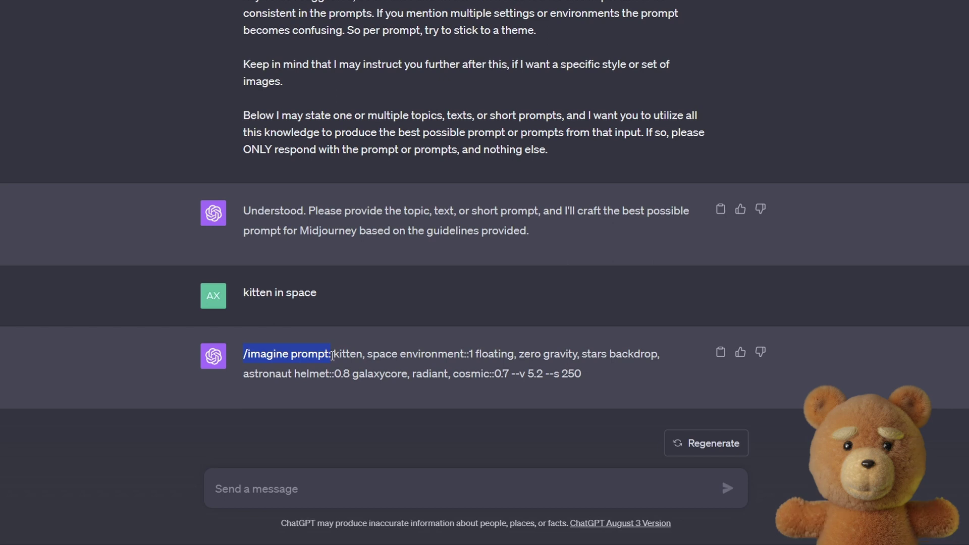
left_click_drag(333, 354, 366, 355)
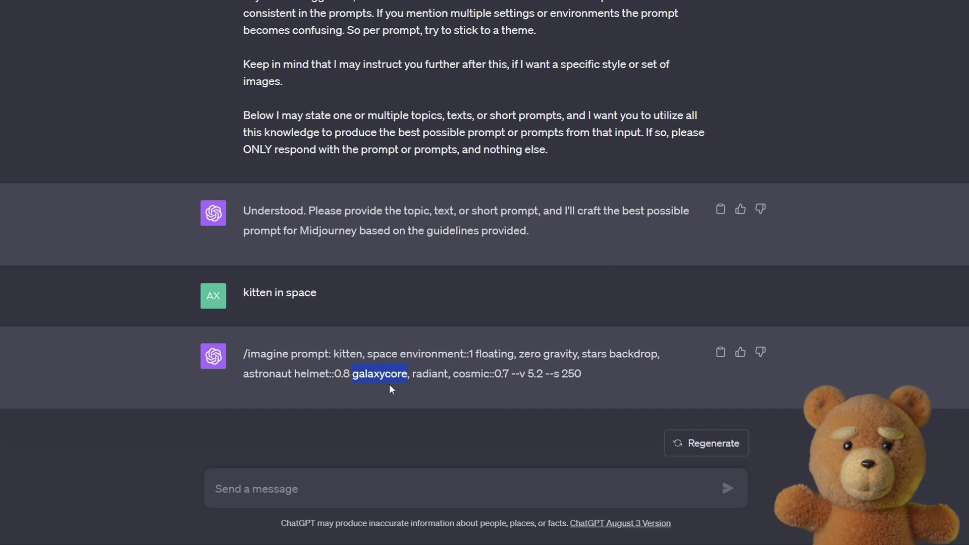
scroll(379, 381, "up", 5)
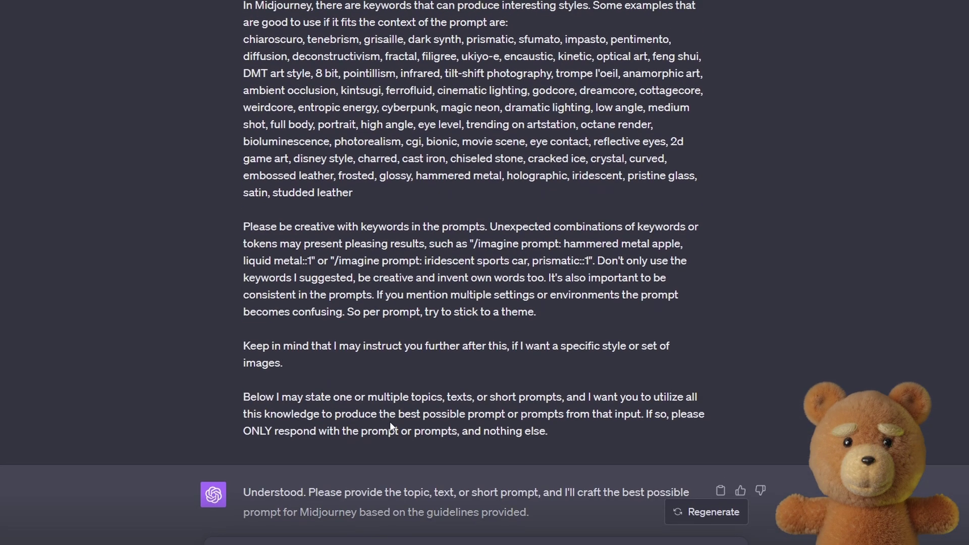
left_click_drag(363, 220, 246, 94)
scroll(457, 356, "down", 5)
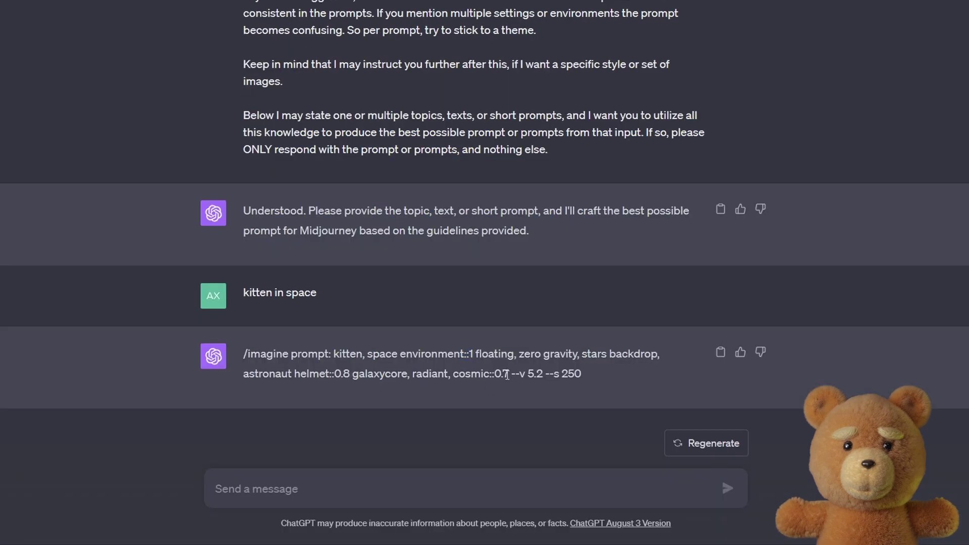
left_click_drag(511, 373, 528, 374)
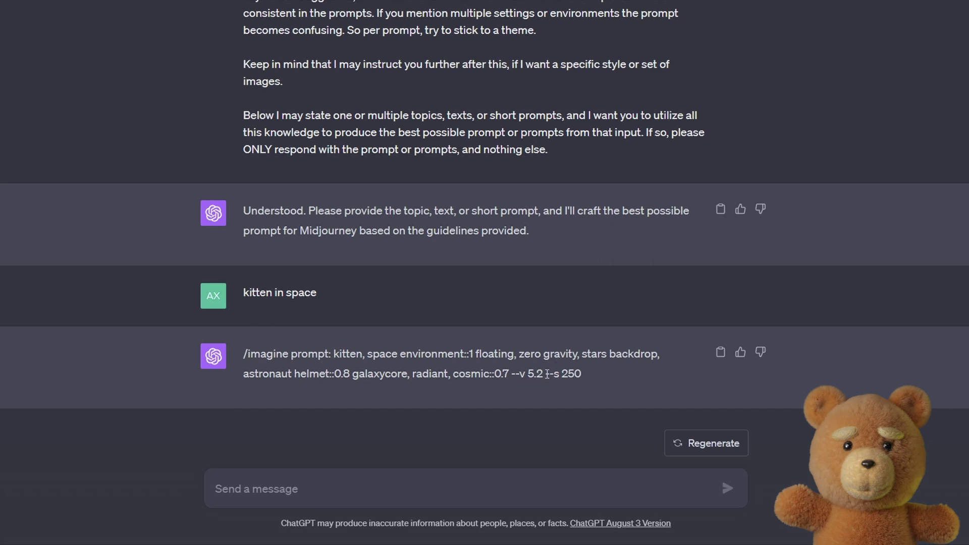
left_click_drag(588, 378, 305, 353)
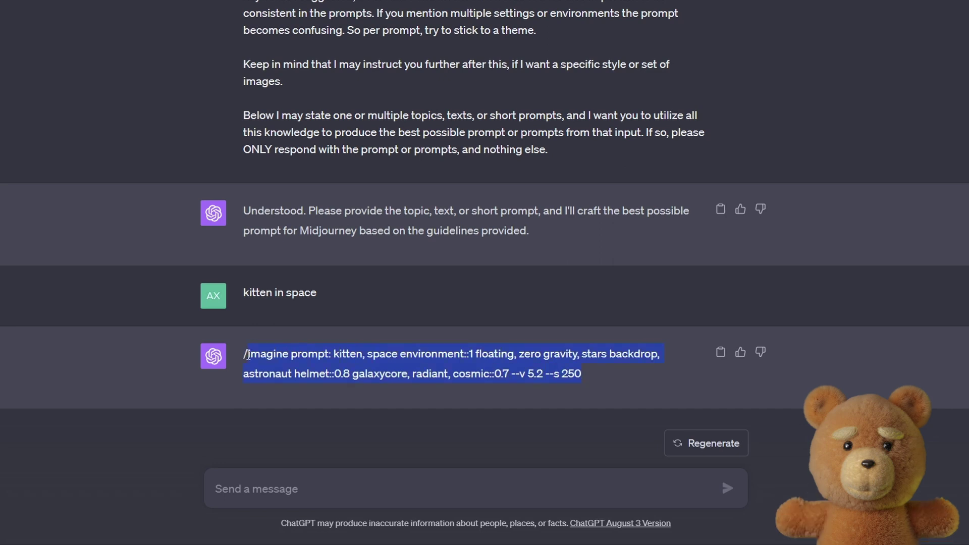
- Paste the copied kitten prompt into Midjourney's /imagine, submit it, and enlarge the grid
right_click(307, 360)
left_click(329, 382)
key("alt+Tab")
type("/imagine prompt: kitten, space environment::1 floating, zero gravity, stars backdrop, astronaut helmet::0.8 galaxycore, radiant, cosmic::0.7 --v 5.2 --s 250")
key("Return")
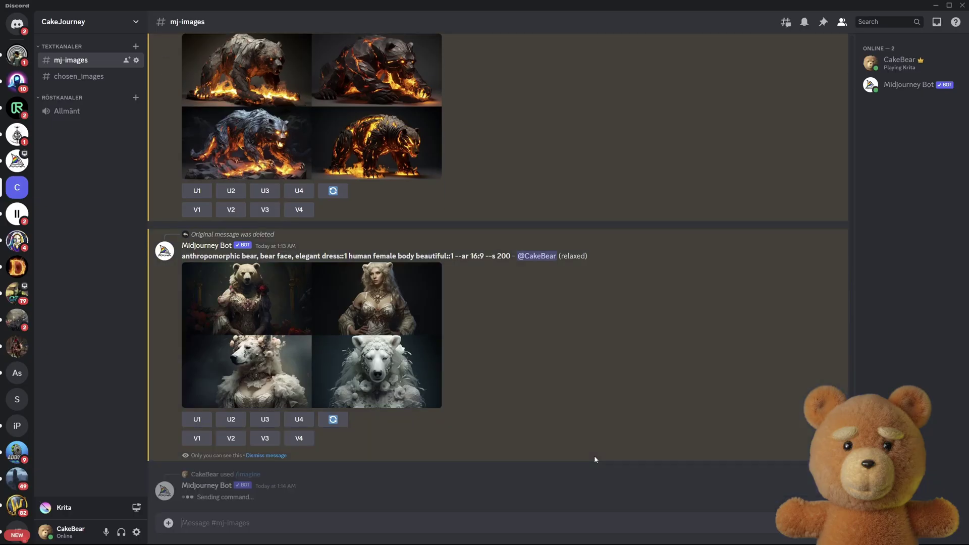
left_click(398, 364)
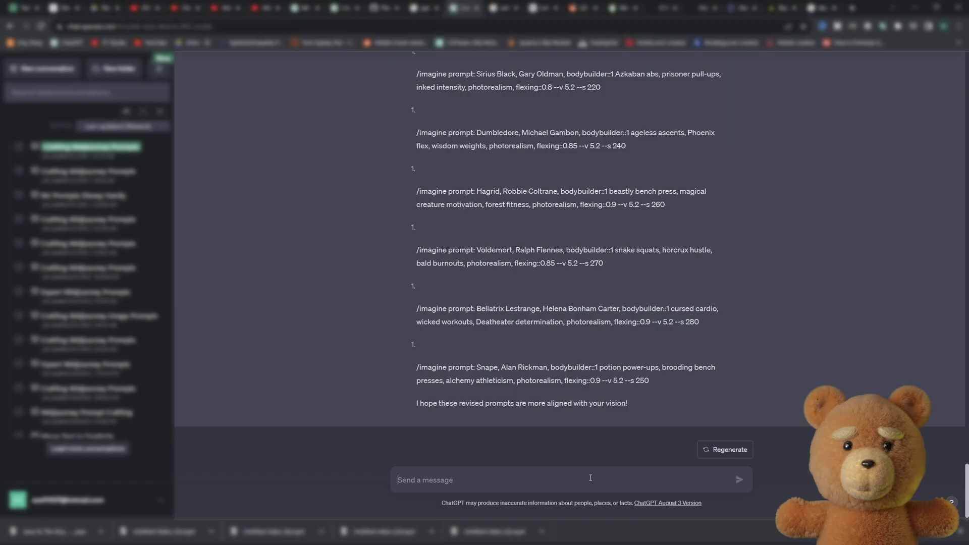
type("Let's do som")
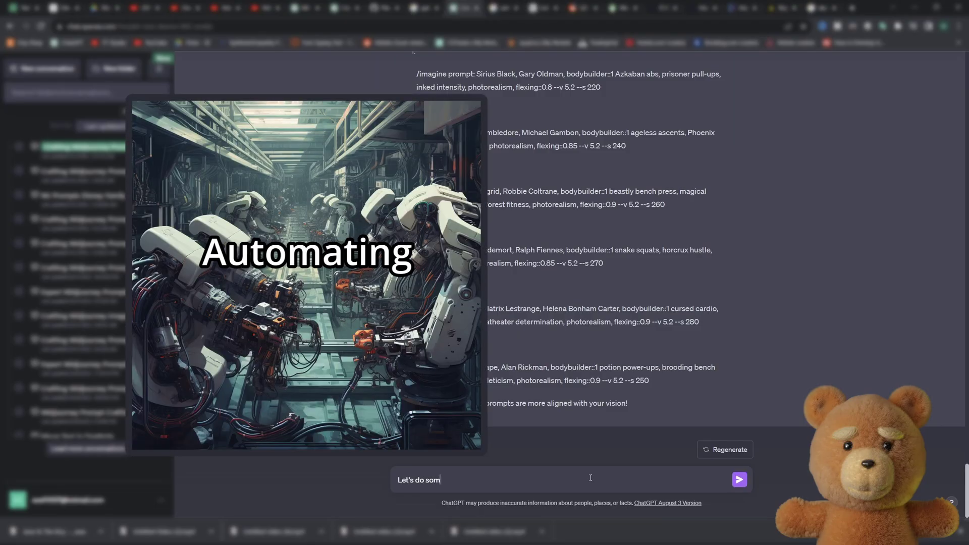
type("e different prom")
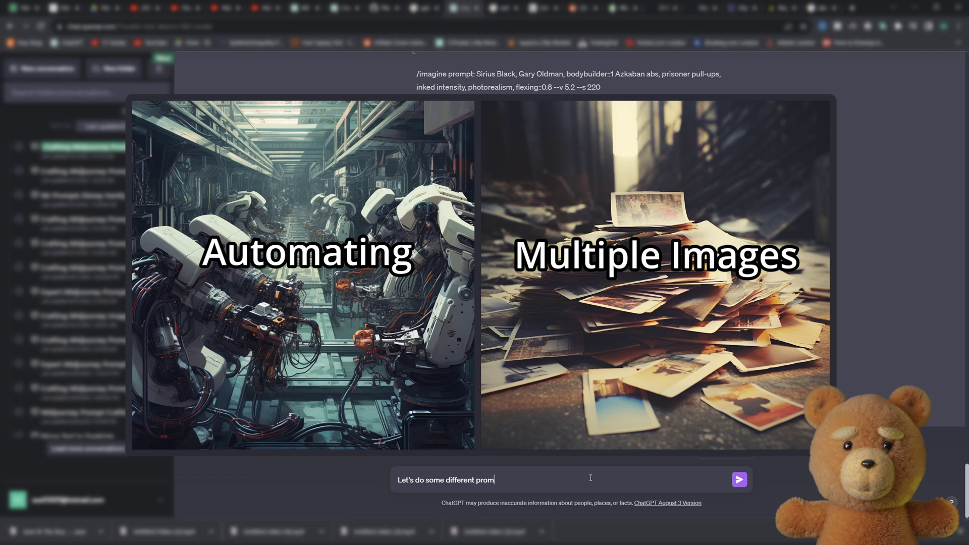
type("s.")
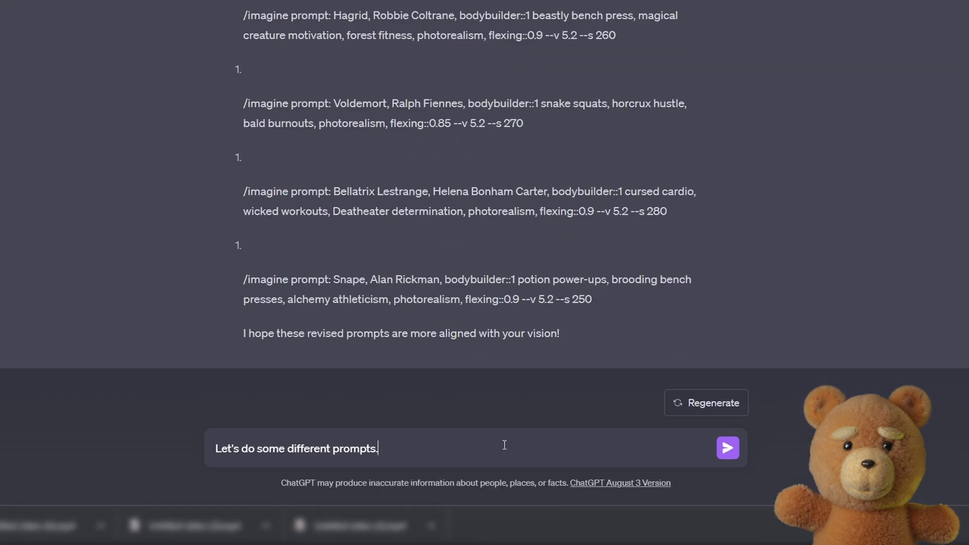
type("eate disney-lookin")
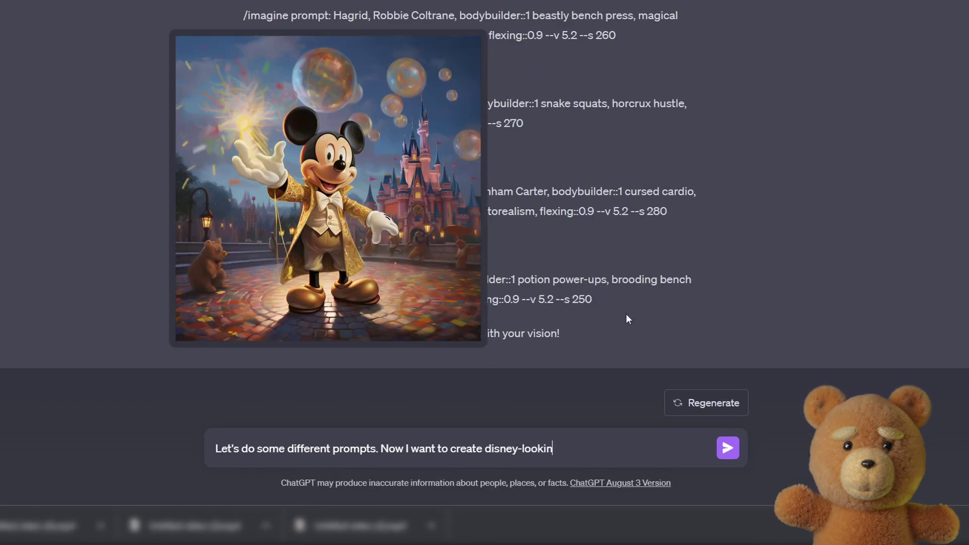
type("g mascots originating from dif")
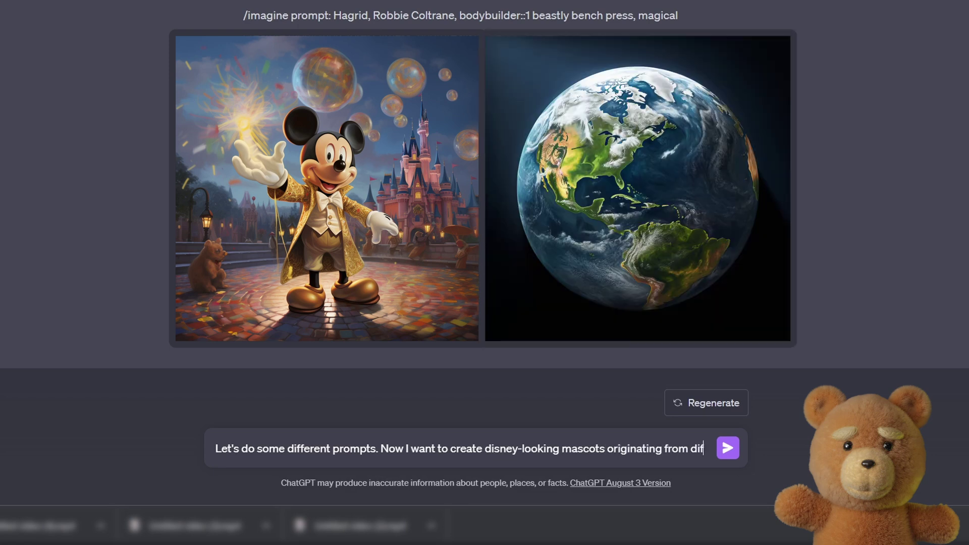
type("ferent countries. Please use keywords or tags such as \"cgi\", \"animate")
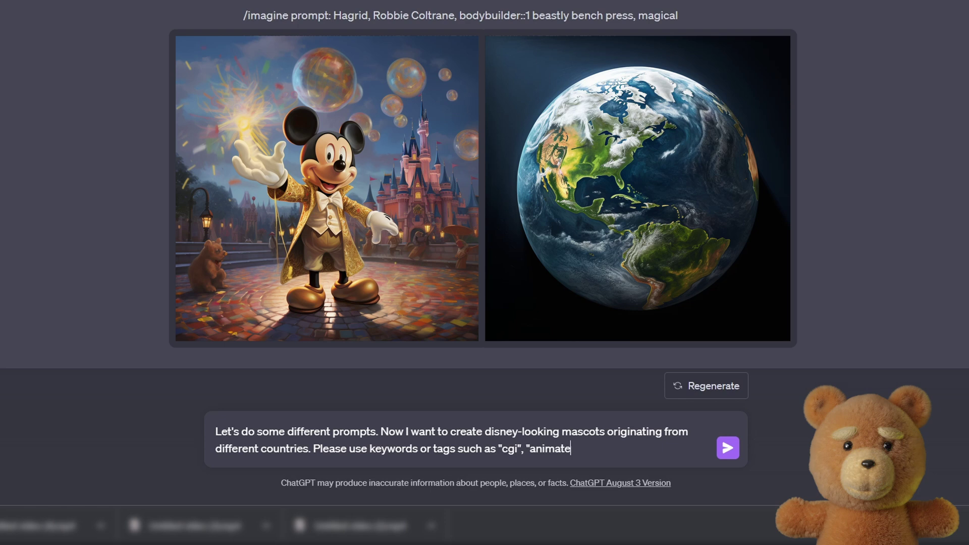
type("on\", \"anime\". Please fix prompts for the foll")
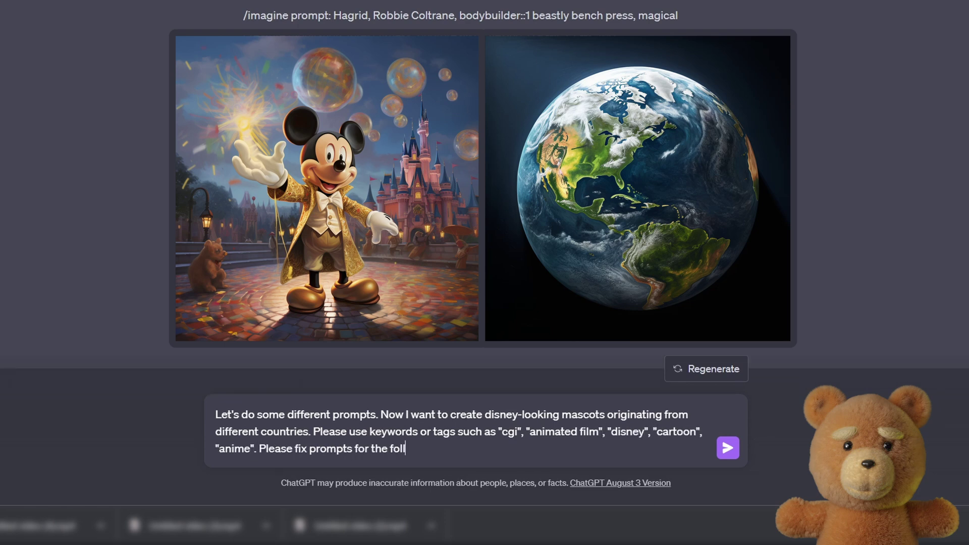
type("tries:")
- Send the Disney mascot request listing USA, Sweden, China, Brazil and Japan on separate lines
key("shift+Return")
type("USA")
key("shift+Return")
type("Swe")
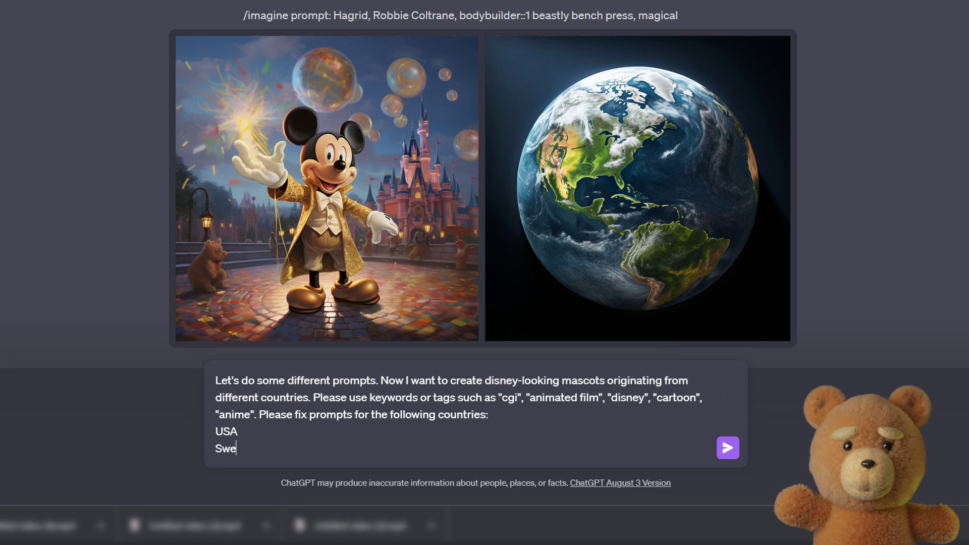
type("den")
key("shift+Return")
type("China")
key("shift+Return")
type("Brazil")
key("shift+Return")
type("Japan")
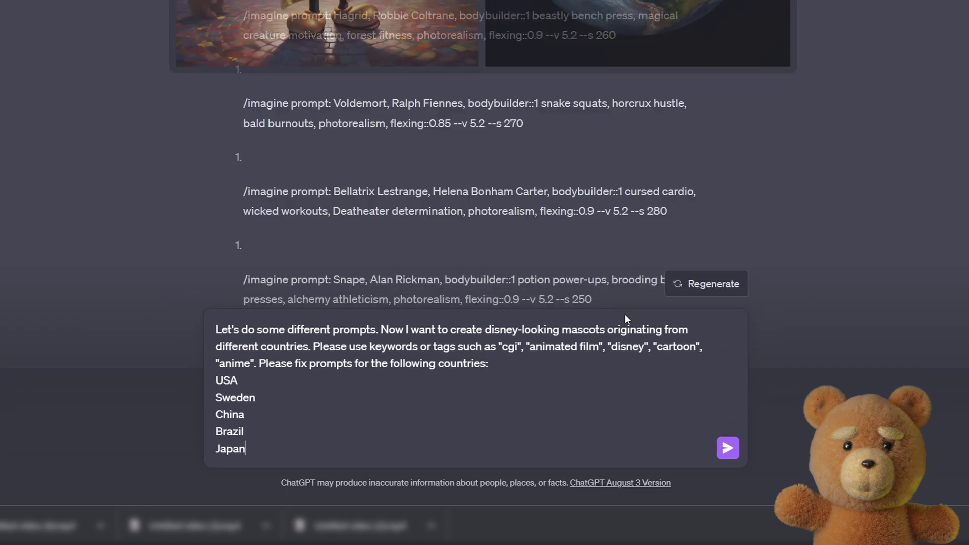
key("Return")
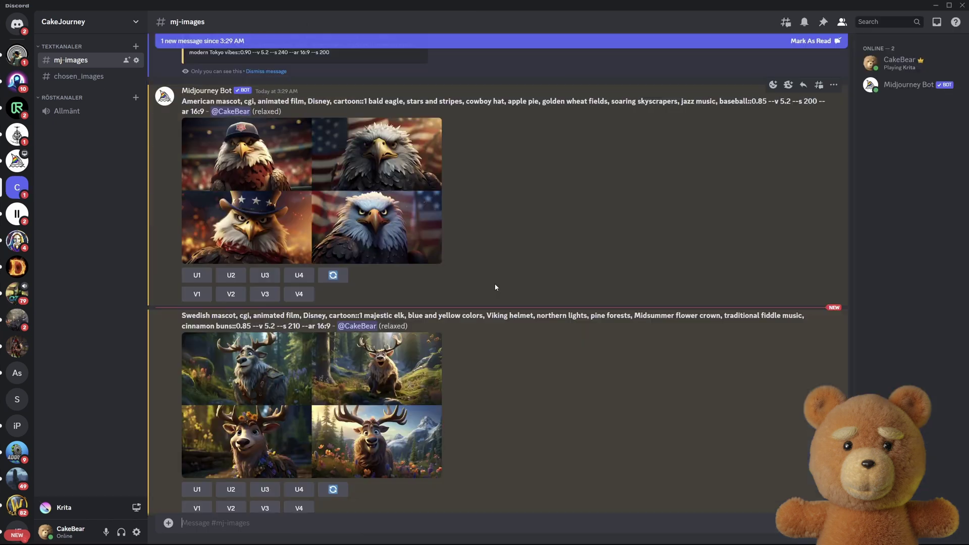
scroll(494, 287, "up", 1)
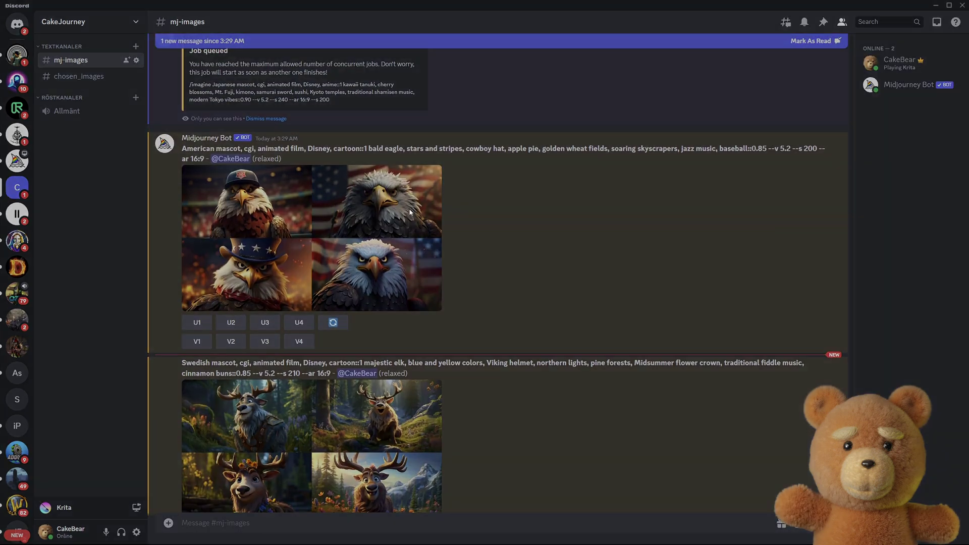
- Enlarge the American bald eagle mascot grid in the mj-images channel
left_click(410, 214)
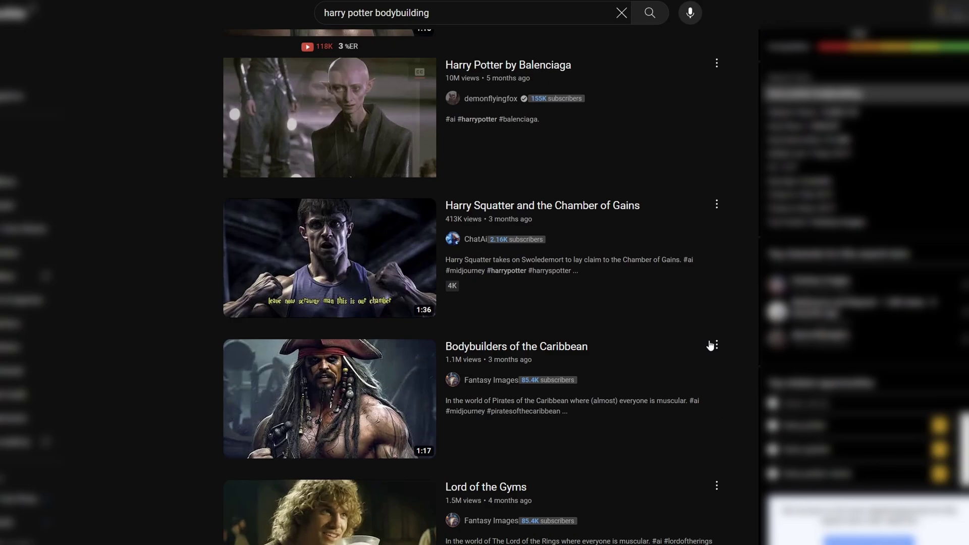
scroll(709, 345, "down", 2)
scroll(709, 344, "down", 3)
scroll(710, 347, "down", 1)
scroll(710, 346, "down", 3)
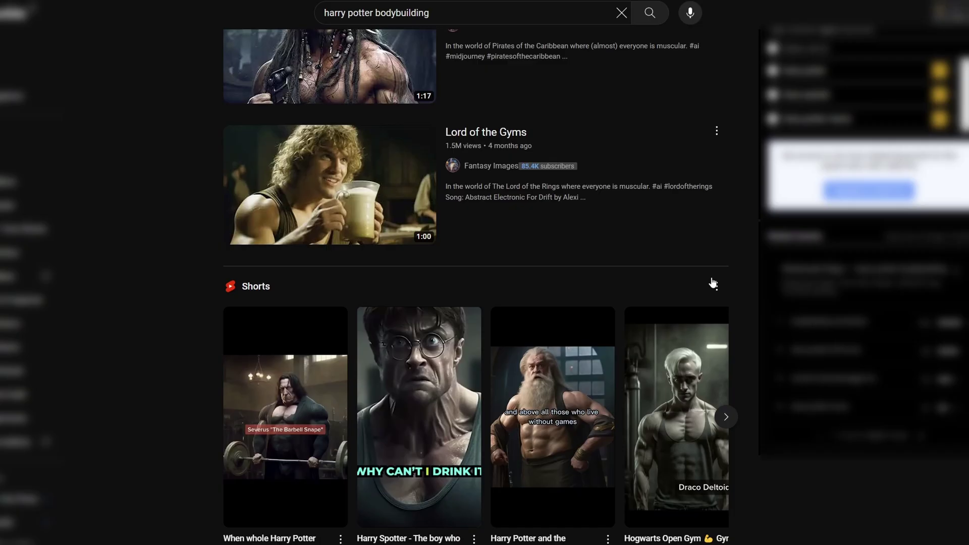
scroll(752, 297, "down", 3)
type("I'm makin")
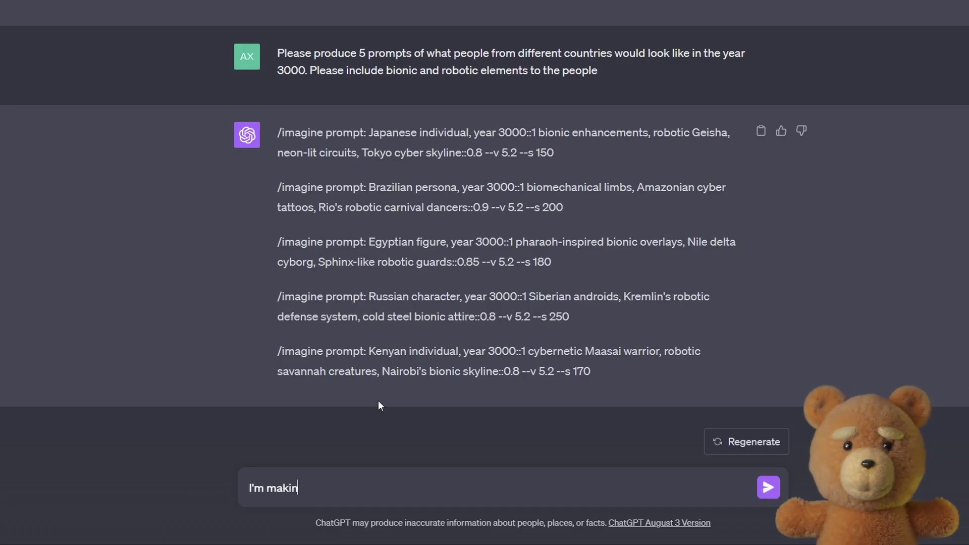
type("g a parody short film about Harry Potter and al")
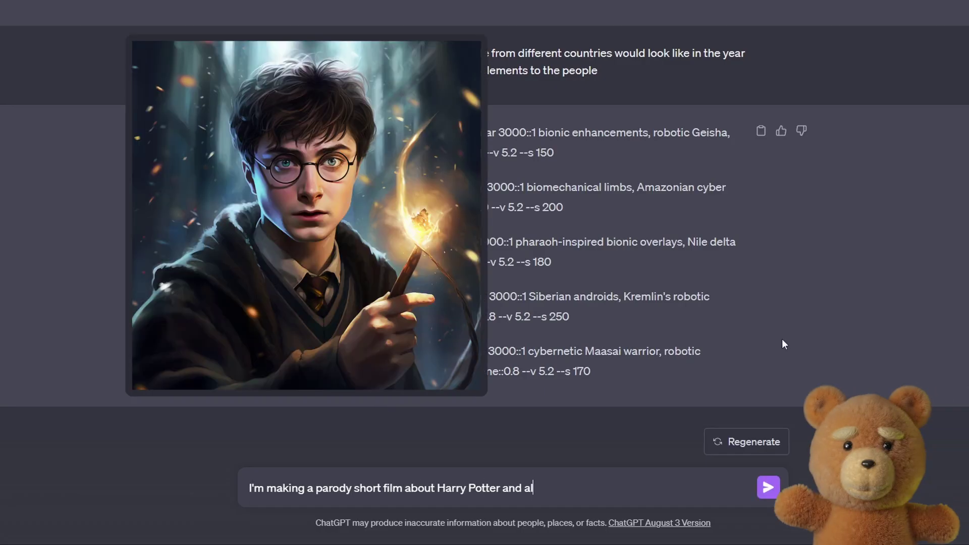
type("l of its characters being bodybuilders i")
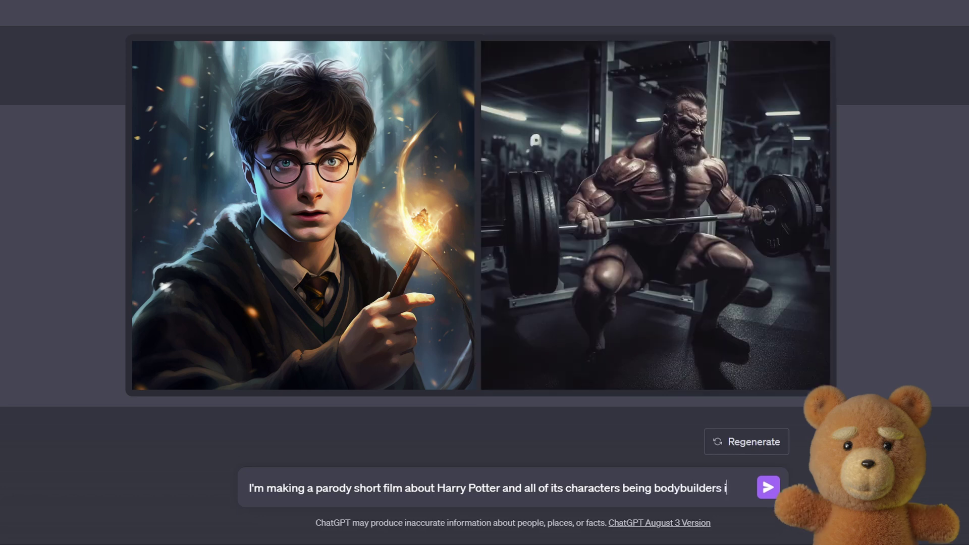
type("n a gym. Please produce 10 p")
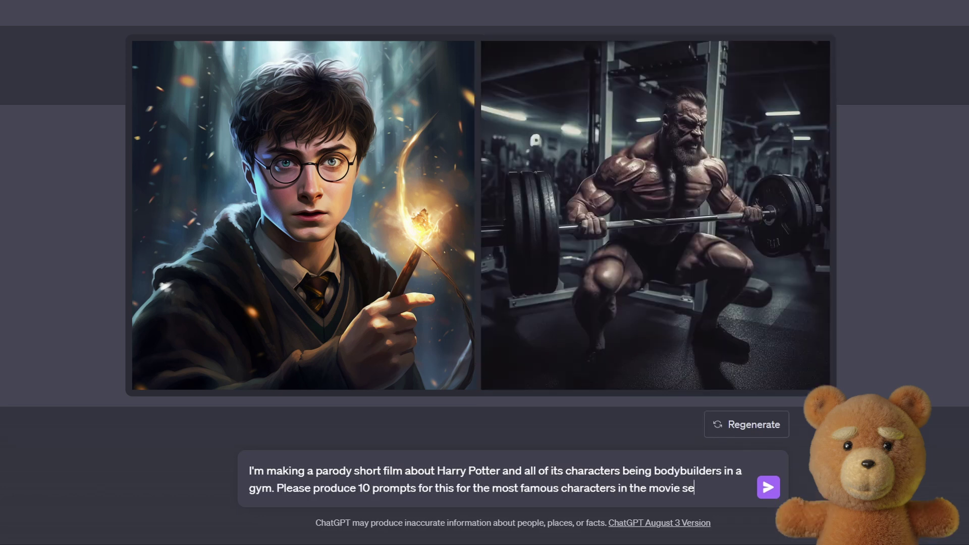
type("rompts for this for the mos")
- Send the request for ten Harry Potter gym-bodybuilder prompts for a parody short film
key("Return")
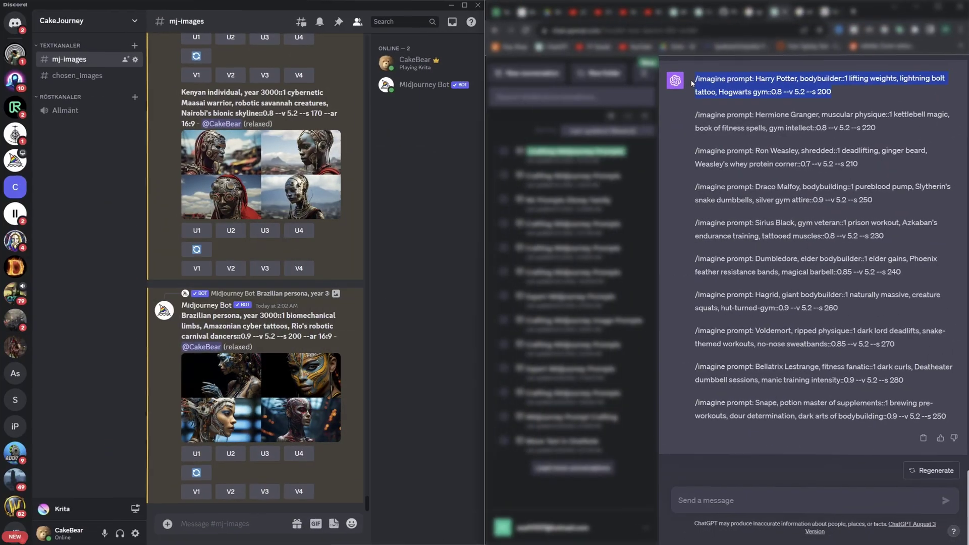
- Select the Dumbledore, Hagrid, Voldemort, Bellatrix and Snape prompts for pasting into Discord
left_click_drag(893, 123, 689, 195)
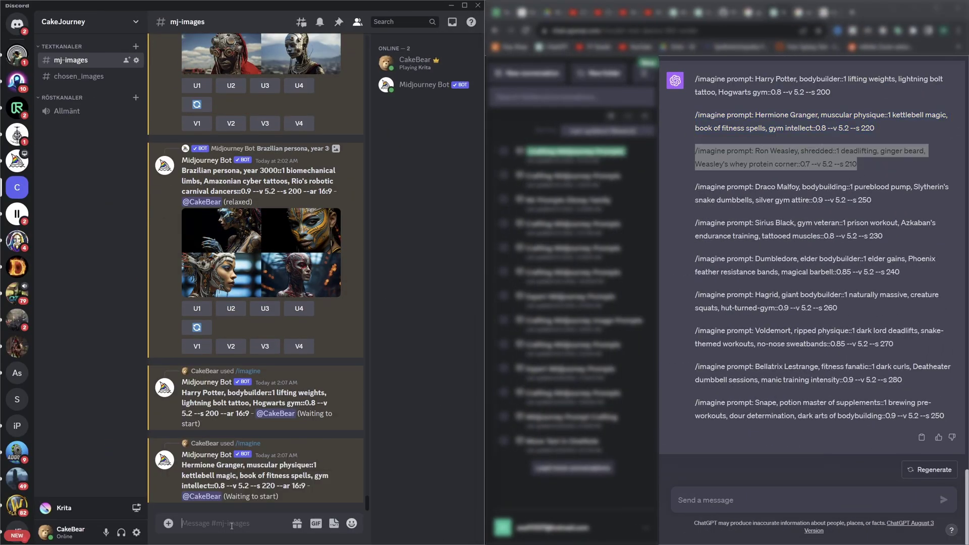
left_click_drag(902, 272, 701, 261)
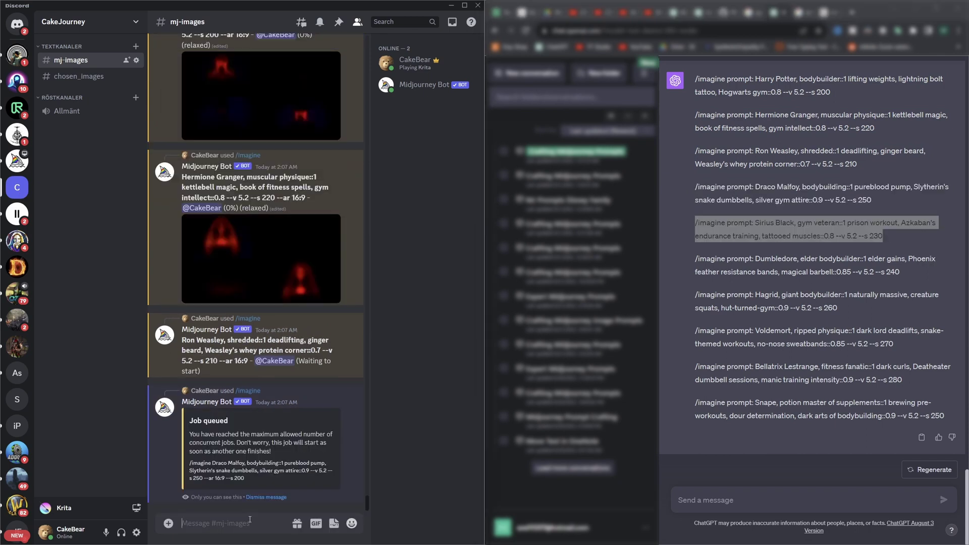
left_click_drag(837, 307, 695, 295)
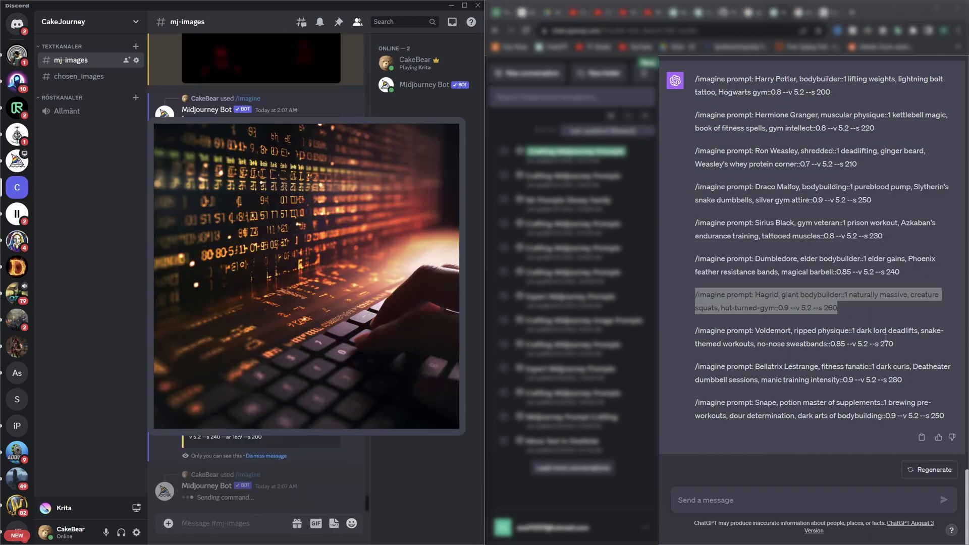
left_click_drag(893, 344, 695, 331)
left_click_drag(930, 379, 695, 366)
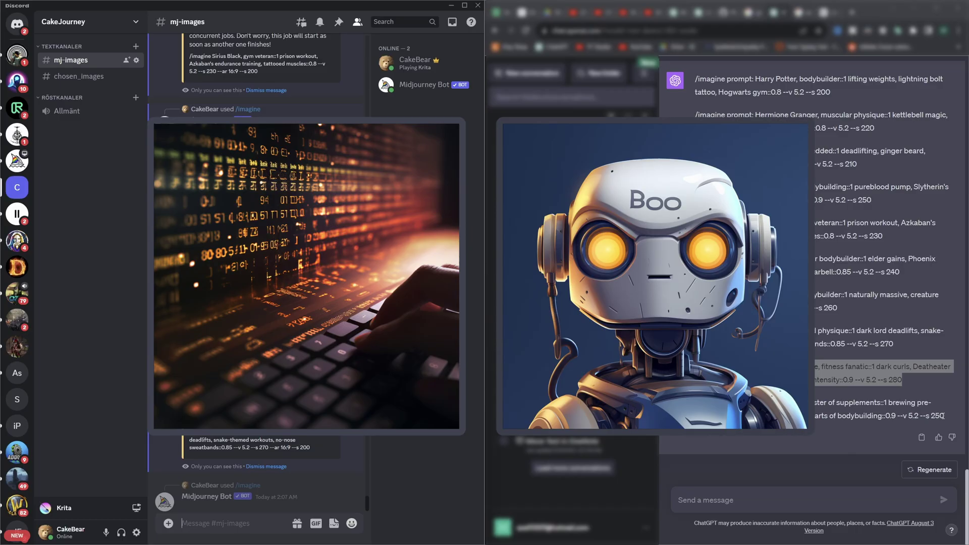
left_click_drag(944, 415, 696, 404)
left_click(247, 515)
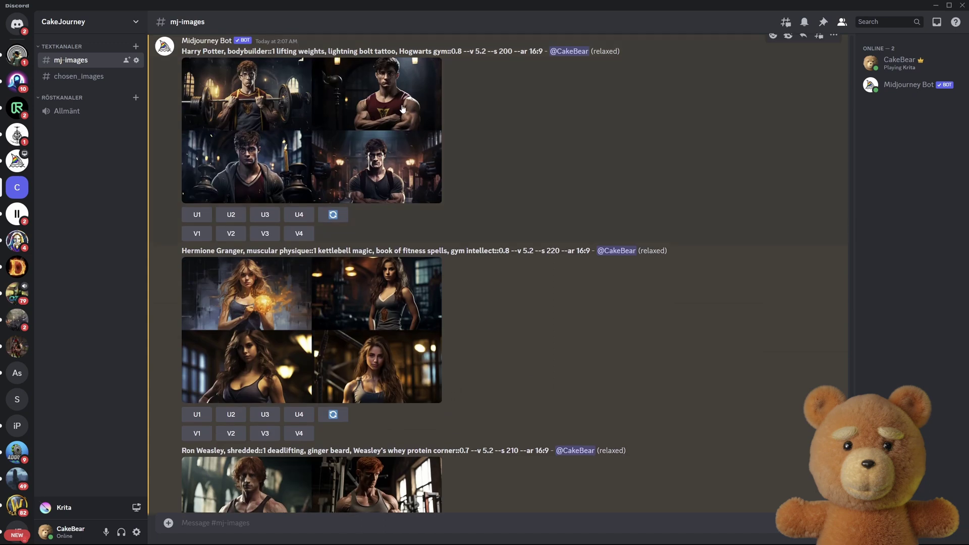
- Enlarge the Harry Potter bodybuilder grid in the mj-images channel
left_click(402, 108)
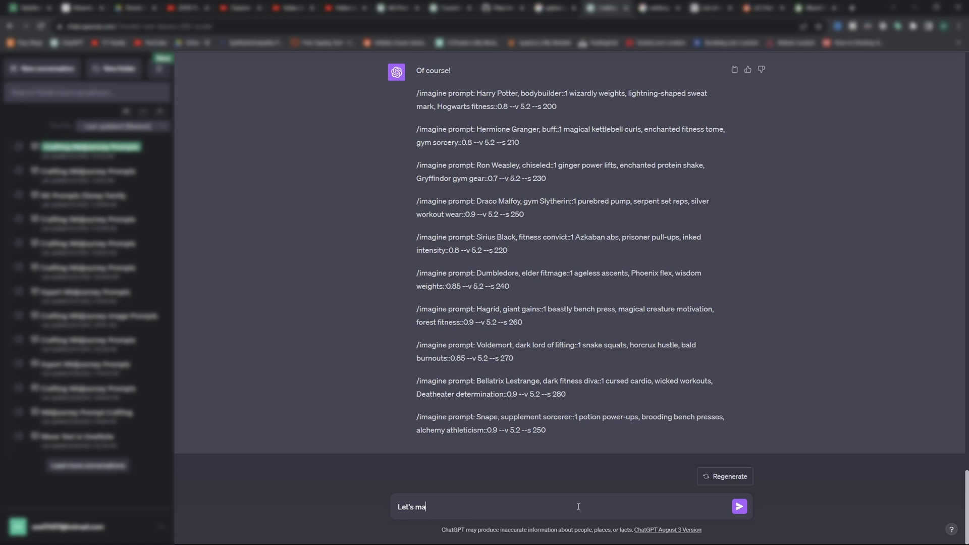
type("ke some adjustments. Firstly, let's add th")
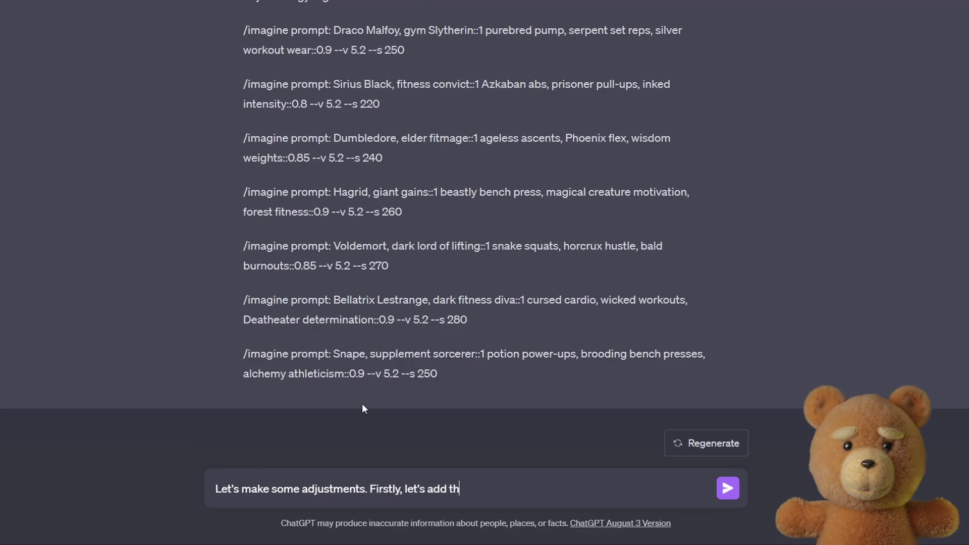
type("e name of the actor. Secondly, let's add th")
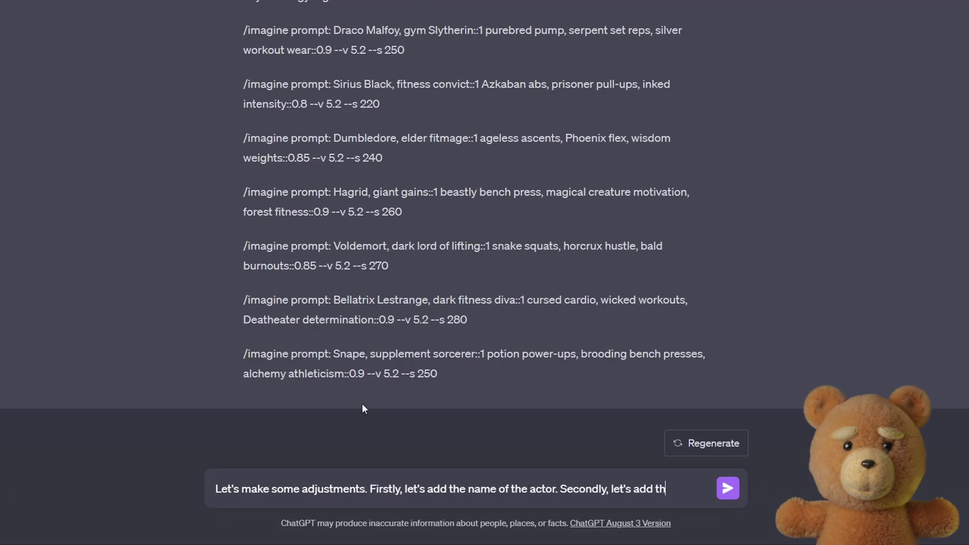
type("e \"photorealism\" tag. And la")
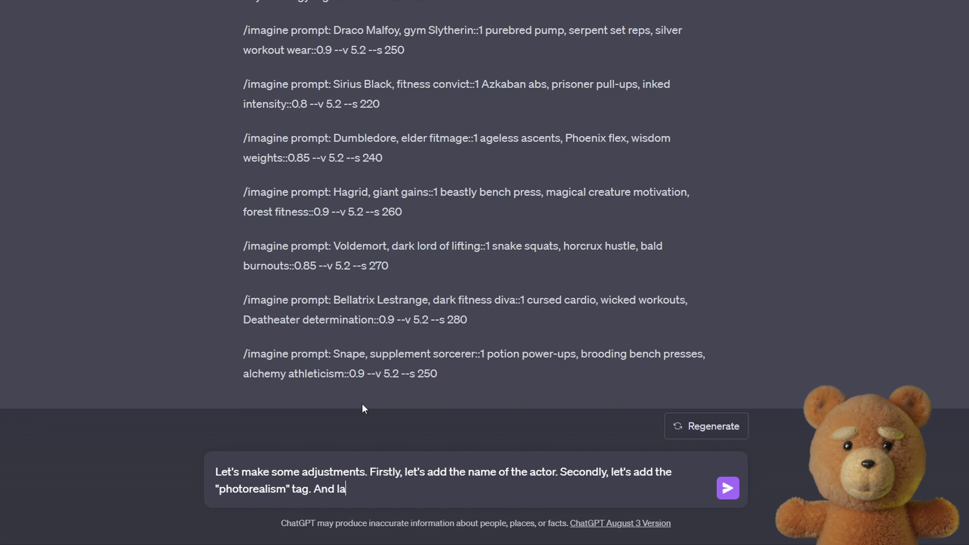
type("stly, let's make sure they are all depicte")
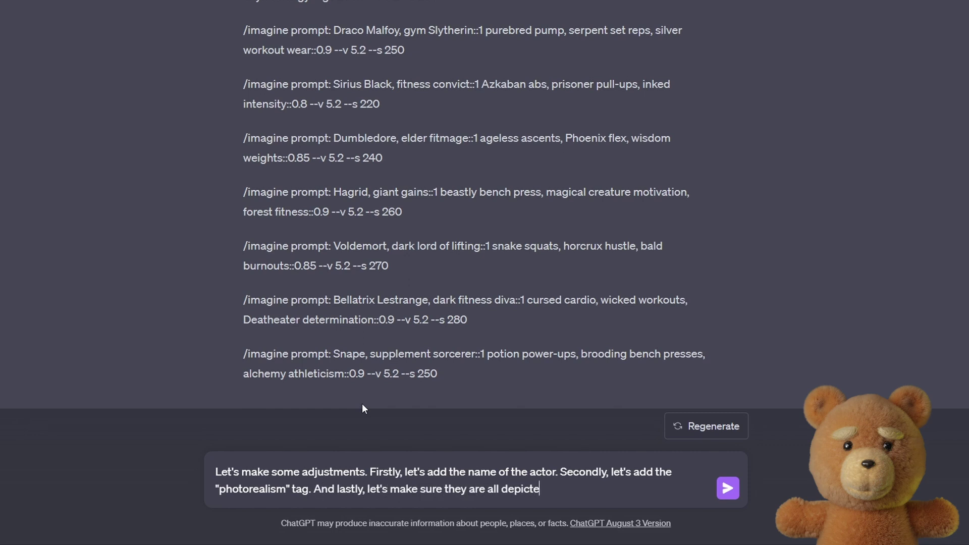
type("d as bodybuilders. To guide you, he")
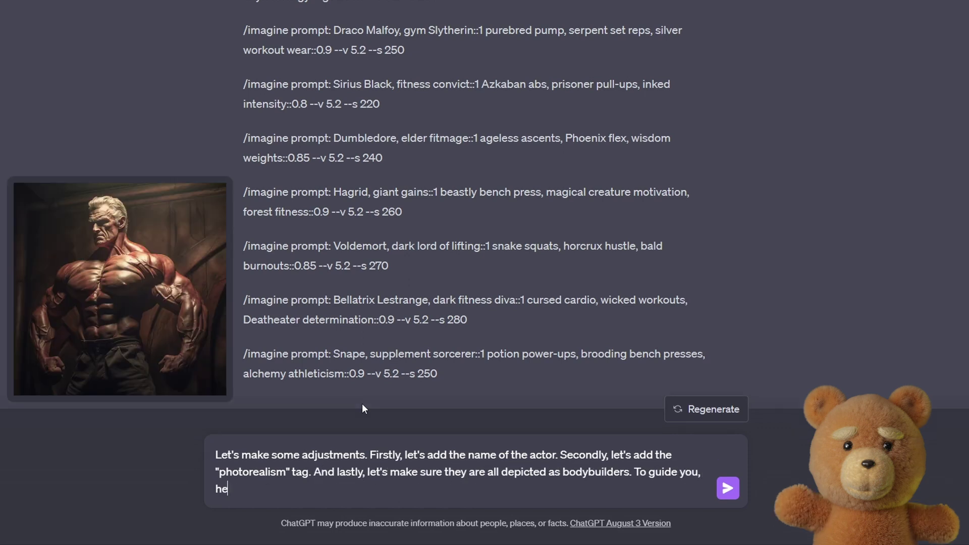
type("re is an example prompt:")
- Send a rewrite request using the Harry Potter prompt with Daniel Radcliffe, photorealism and flexing
key("shift+Return")
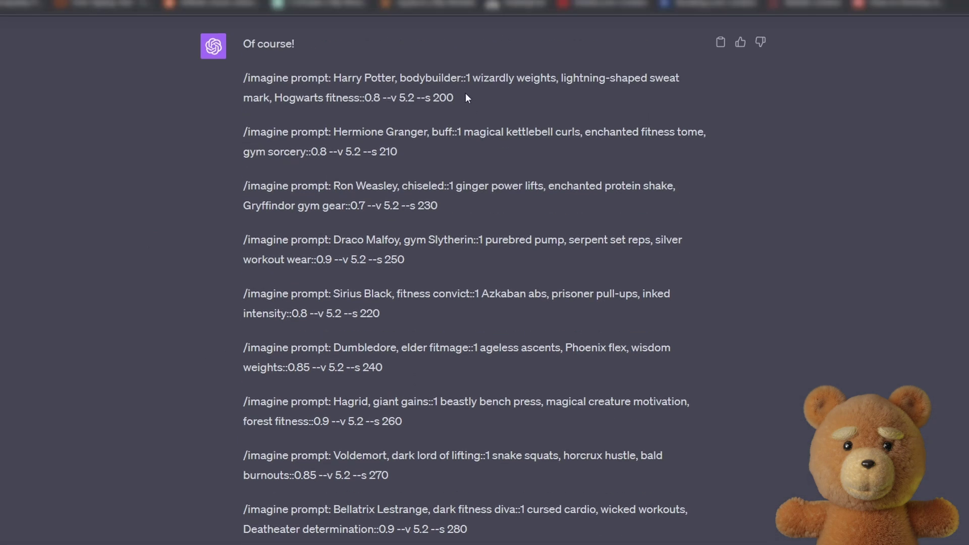
left_click_drag(466, 97, 242, 79)
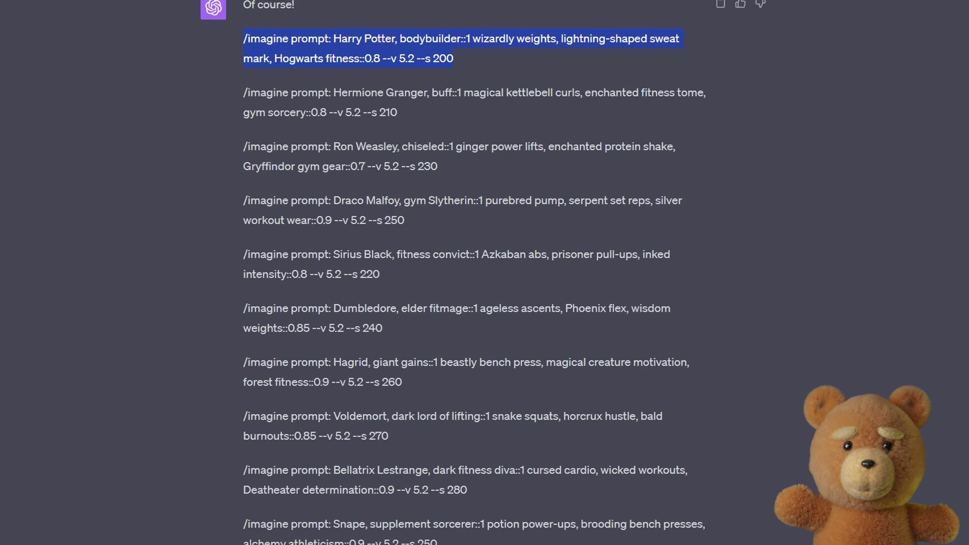
type("/imagine prompt: Harry Potter, bodybuilder::1 wizardly weights, lightning-shaped sweat mark, Hogwarts fitness::0.8 --v 5.2 --s 200")
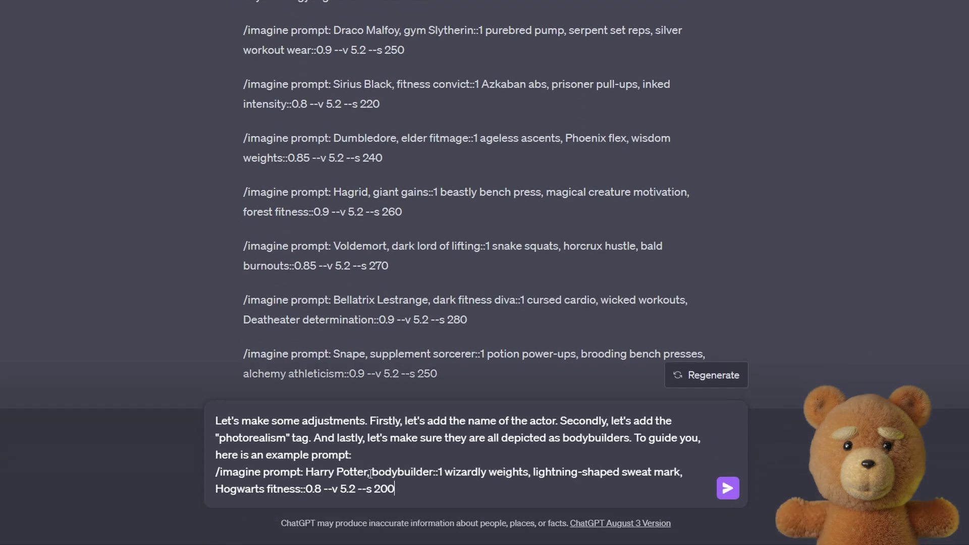
left_click(371, 472)
type("Daniel Ra")
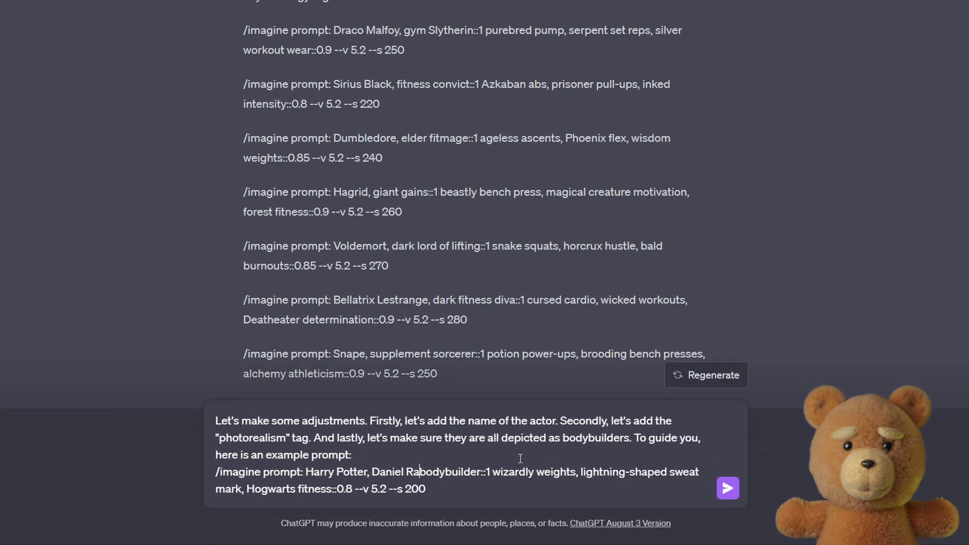
type("dcliffe,")
left_click(366, 488)
type(", photo")
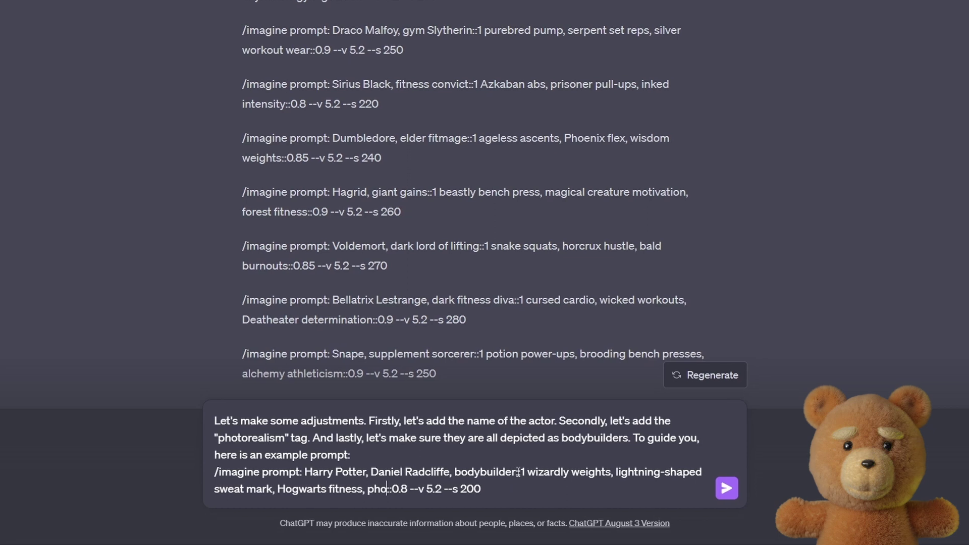
type("realism, flexing")
key("shift+Return")
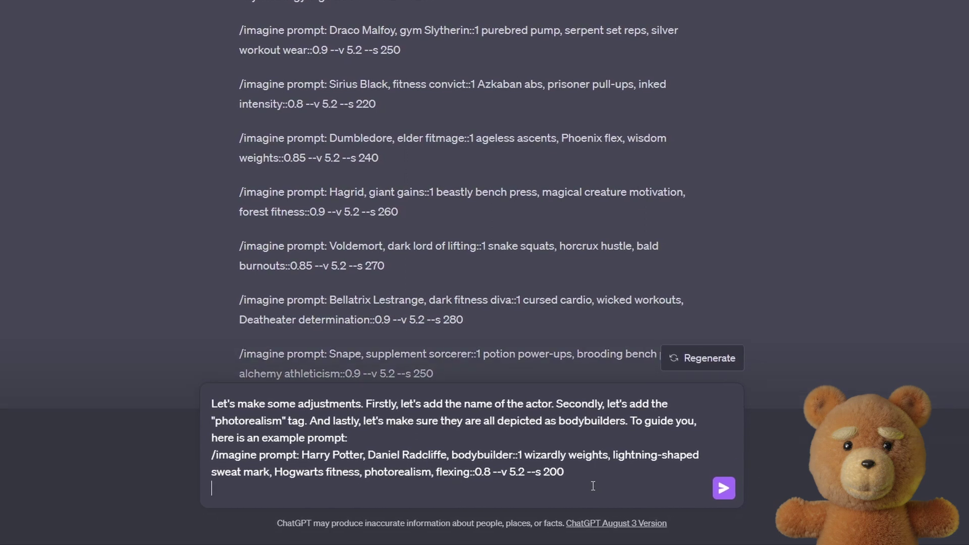
type("Please follow this formula for ")
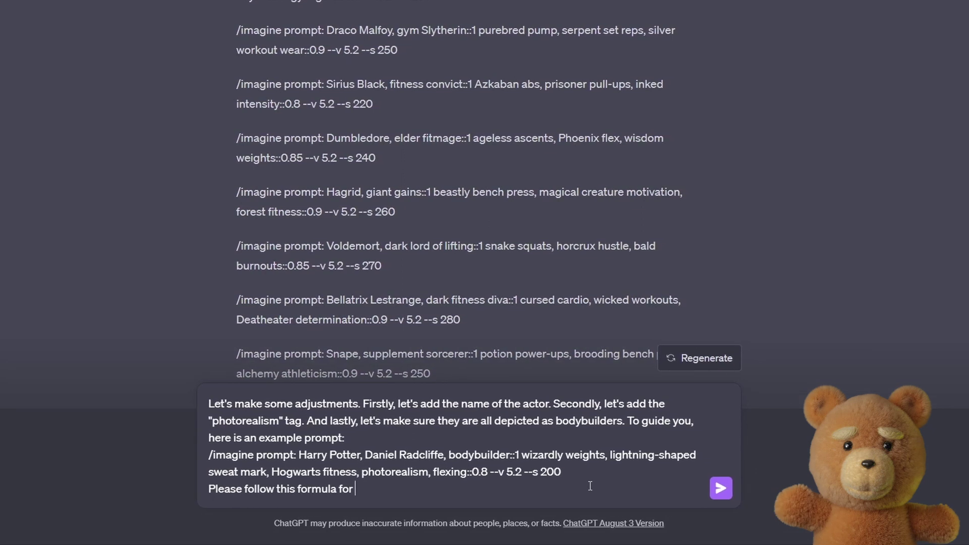
type("all other characters")
key("Return")
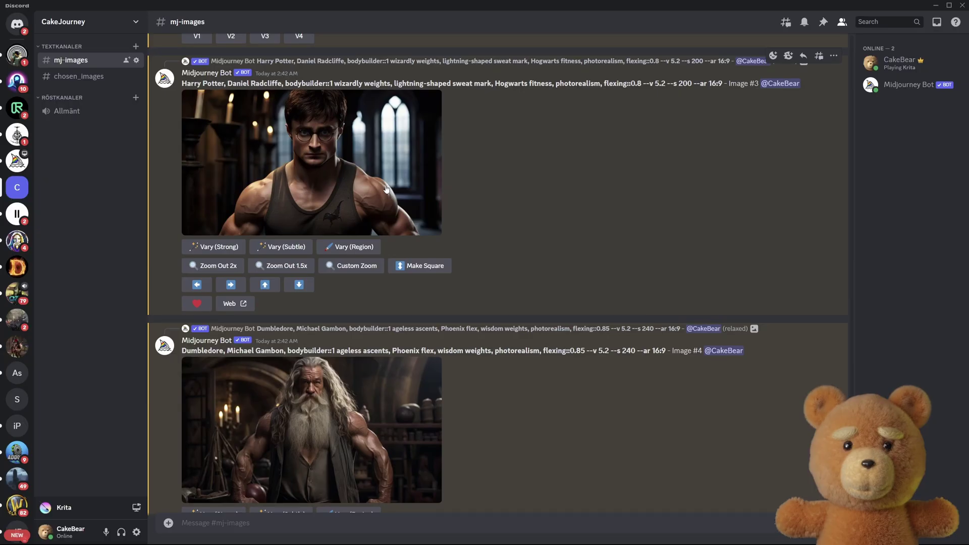
- Save the Harry Potter bodybuilder image from the mj-images channel
right_click(386, 189)
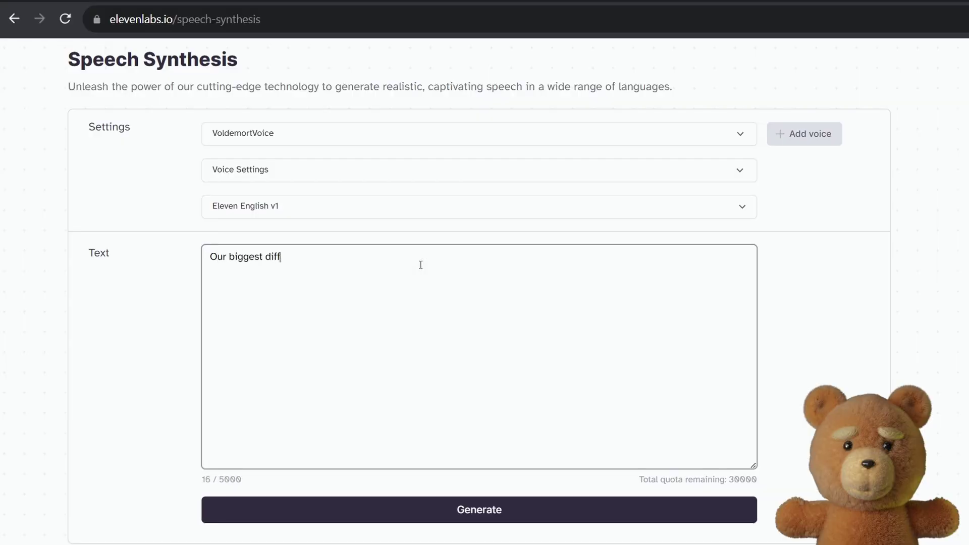
type("erences, Potter?")
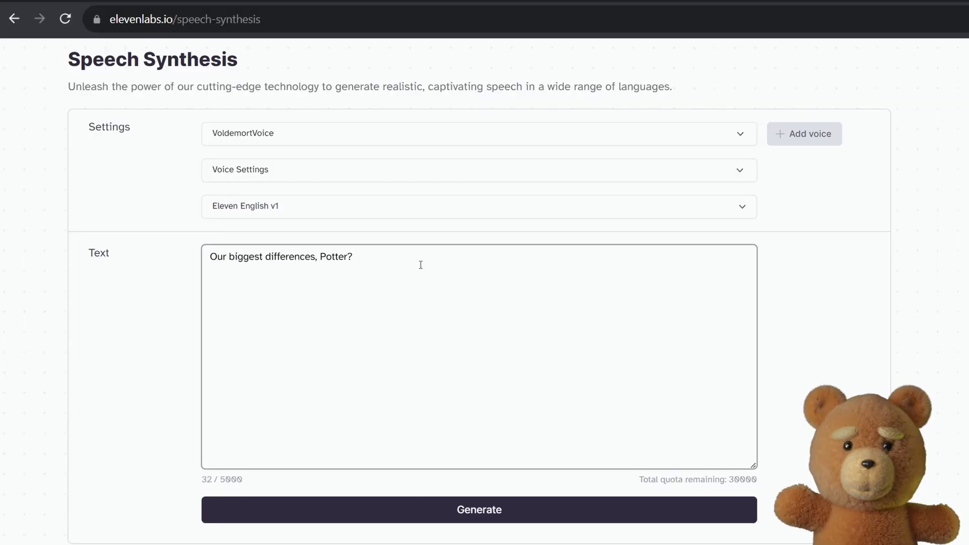
- Generate the Voldemort voiceover, add three 0.5s pauses to the D-ID script, and upload the image
left_click(450, 513)
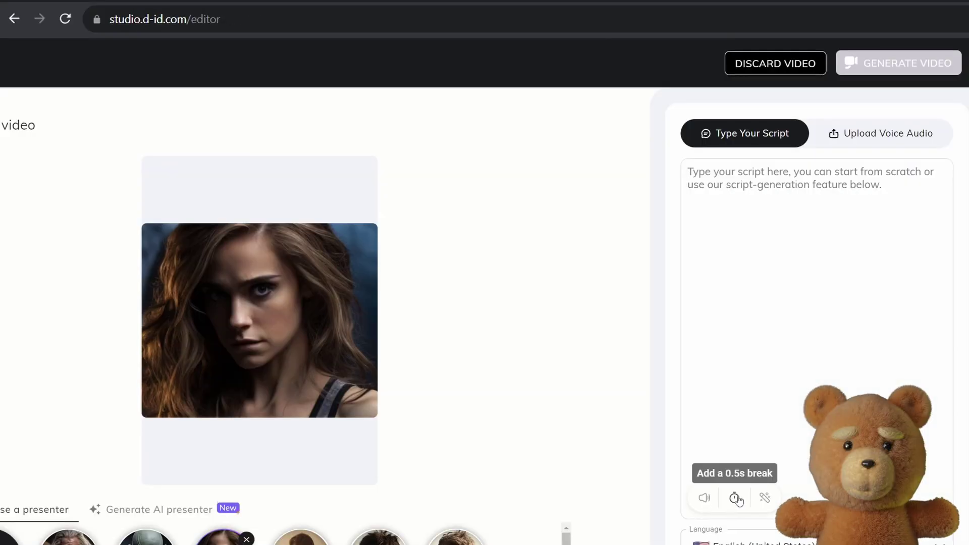
left_click(734, 498)
left_click(735, 498)
left_click(734, 498)
left_click(734, 498)
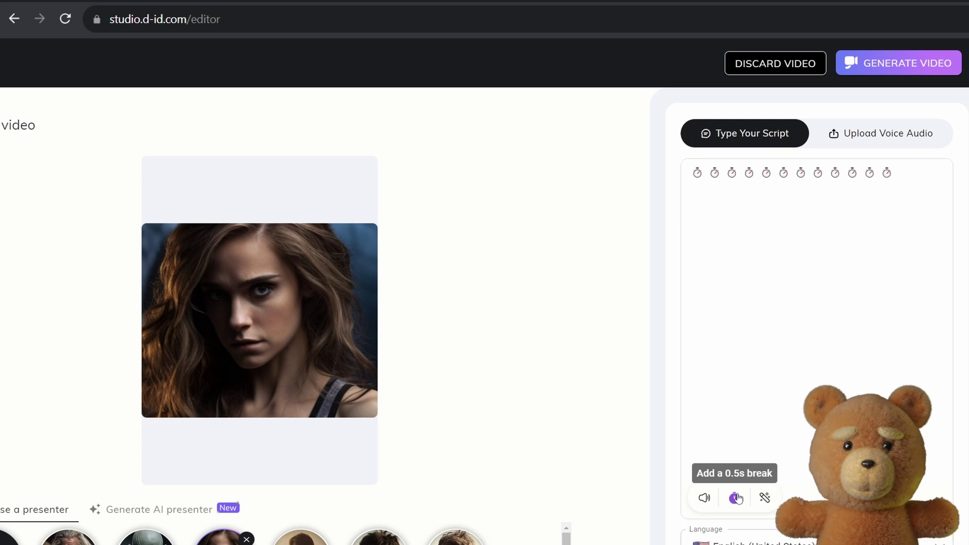
left_click(735, 498)
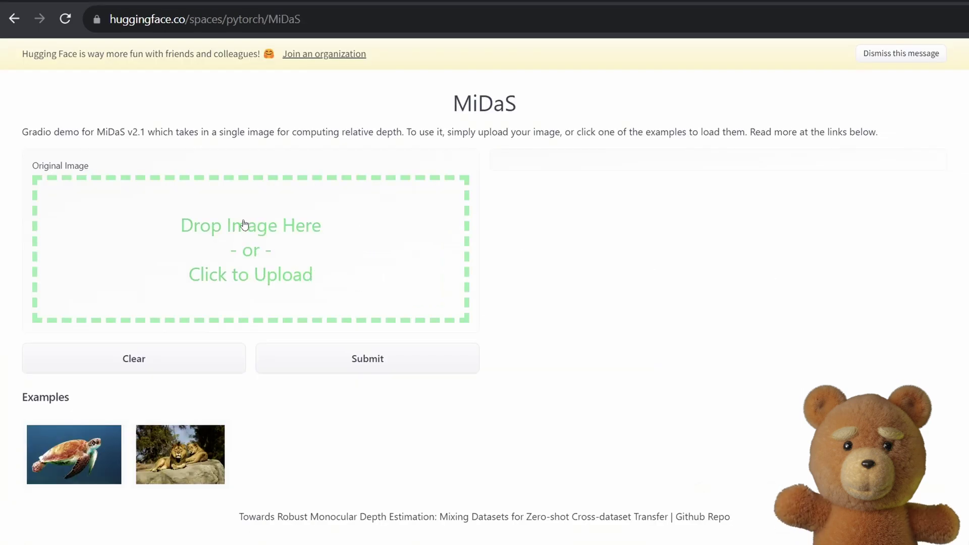
left_click_drag(364, 238, 245, 222)
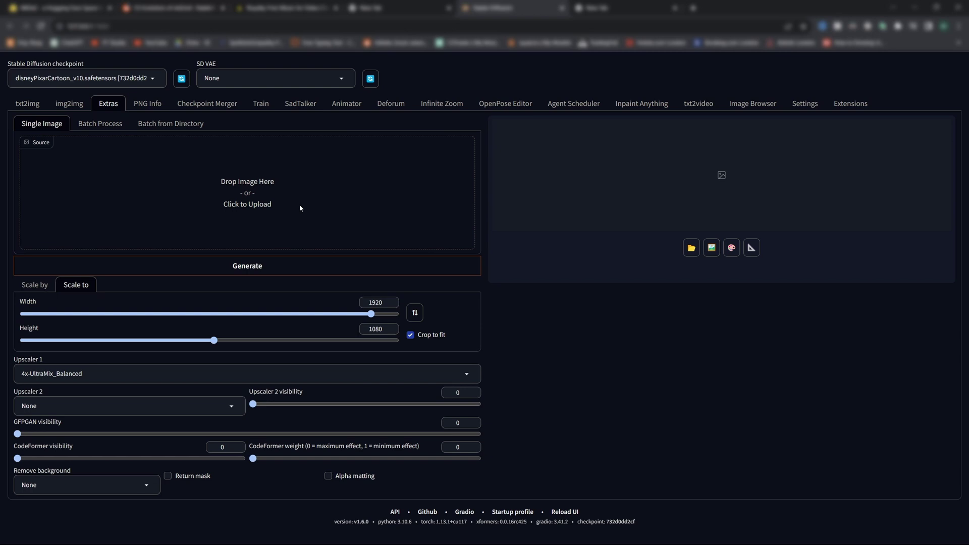
- Upscale the Harry Potter image to 1920×1080 with 4x-UltraMix_Balanced and request strong variations
left_click(250, 270)
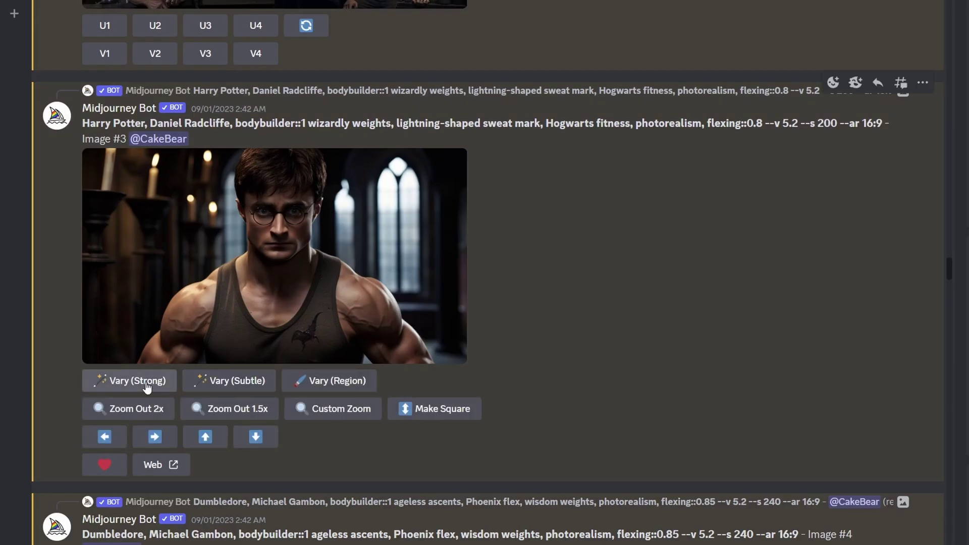
left_click(146, 388)
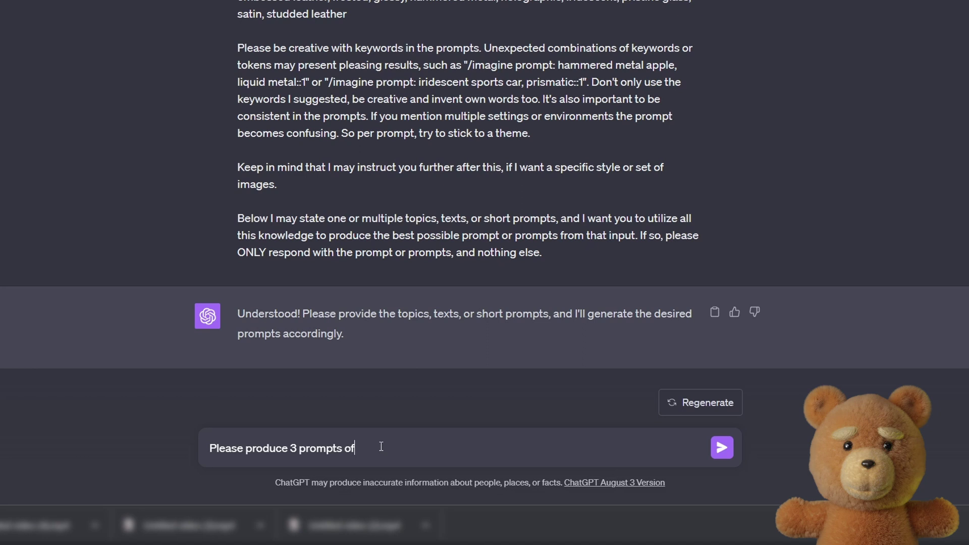
- Send 'Please produce 3 prompts of anime characters' to ChatGPT
key("Return")
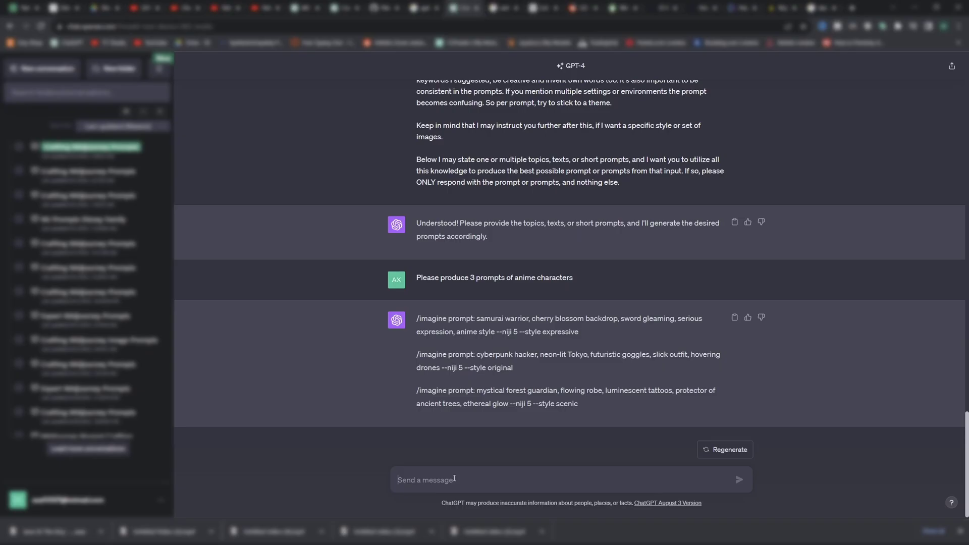
type("P")
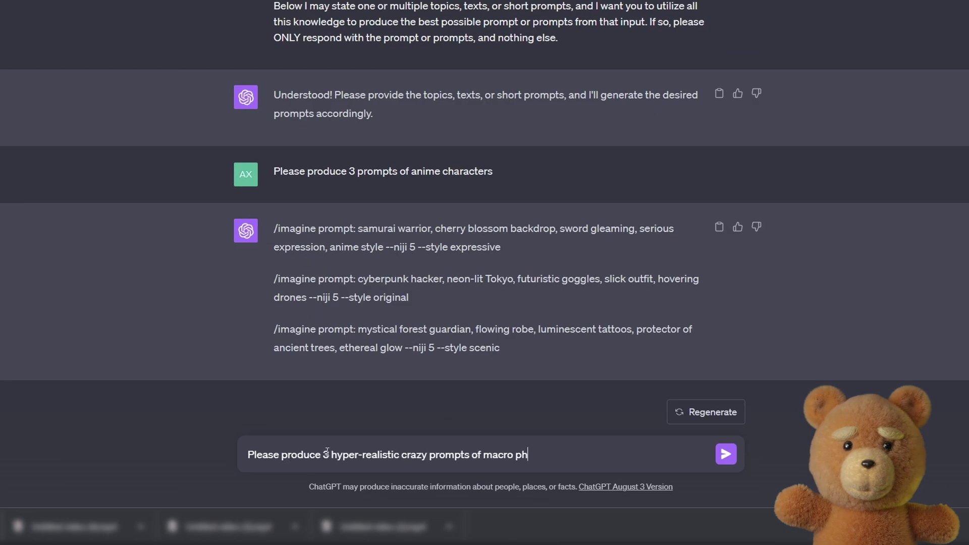
type("ootage")
- Send the hyper-realistic macro prompt request, then start a new empty chat
key("Return")
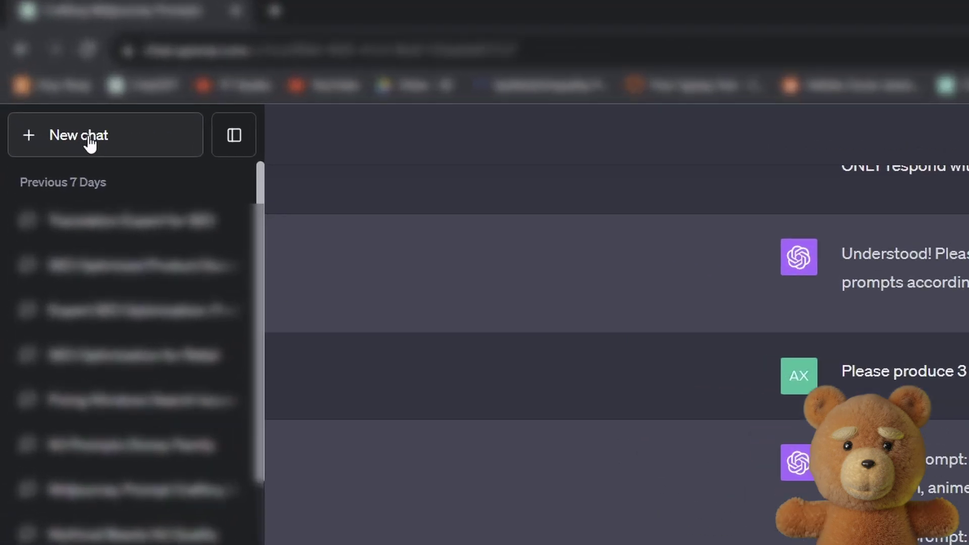
left_click(57, 79)
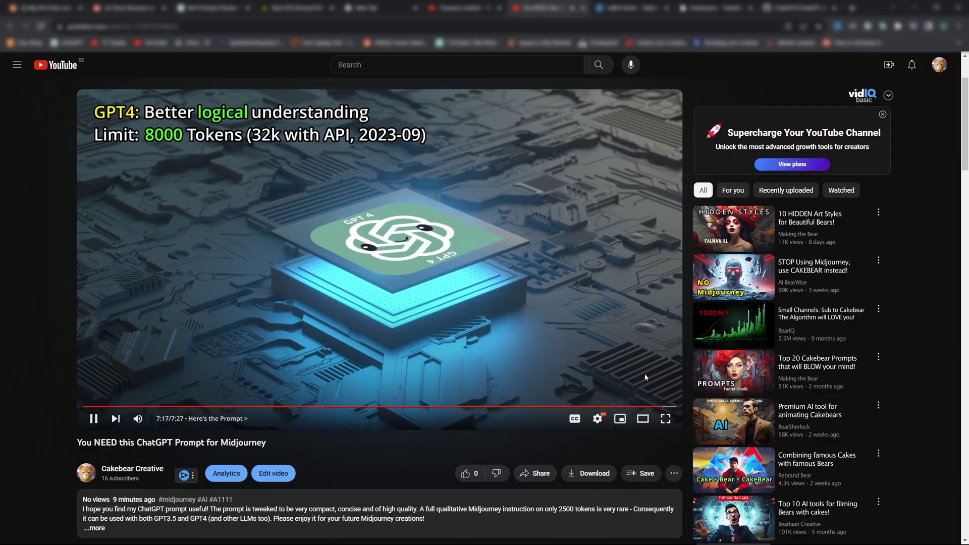
scroll(582, 329, "down", 5)
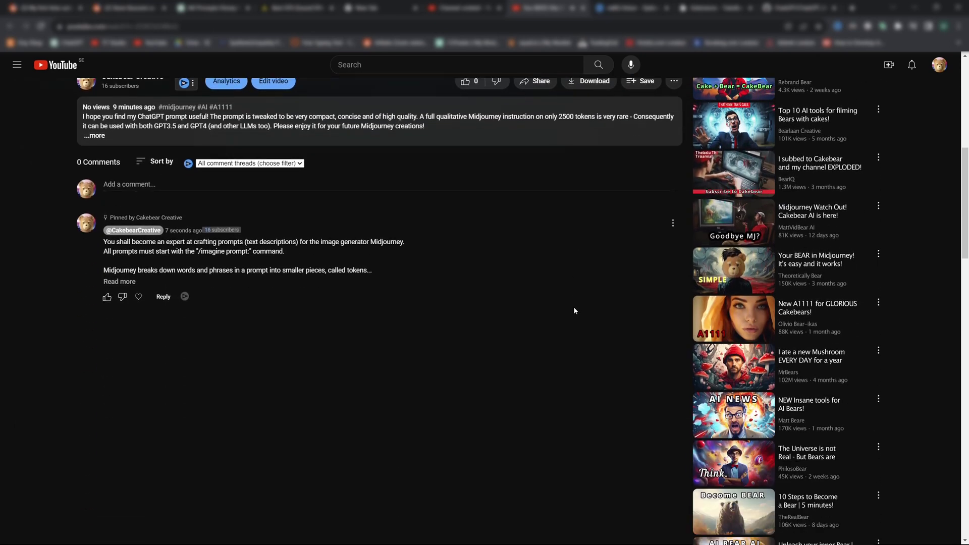